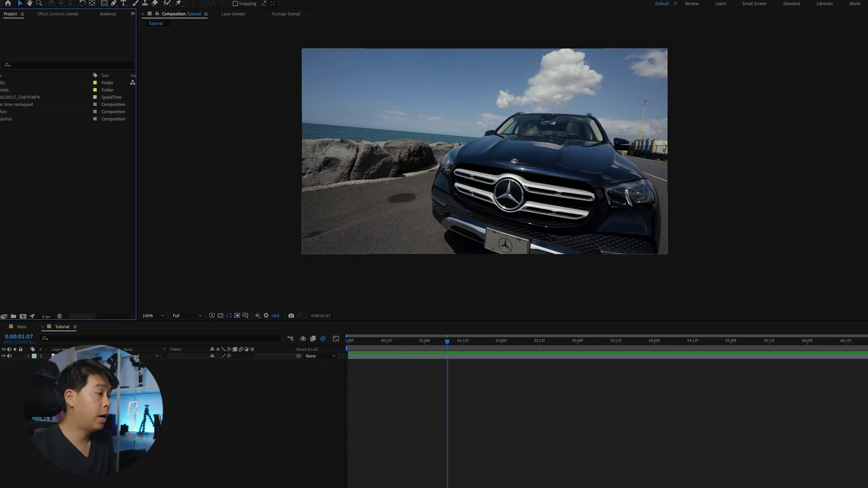
pyautogui.hscroll(-2, 113, 247)
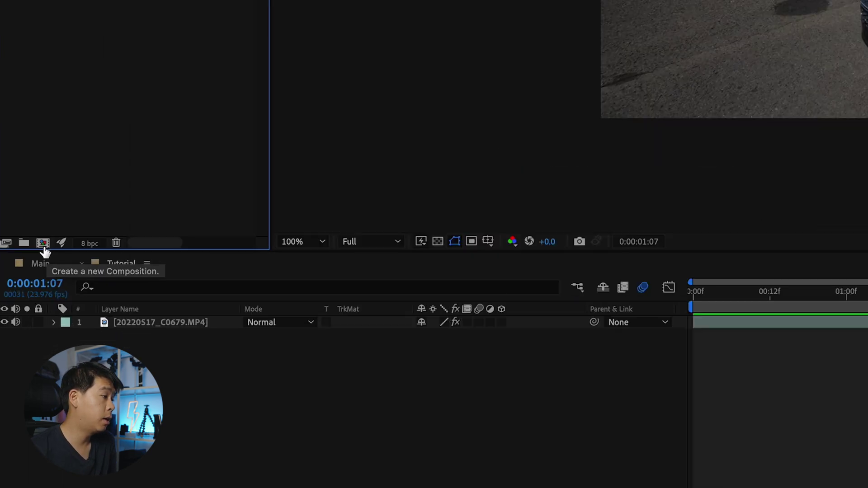
pyautogui.click(43, 247)
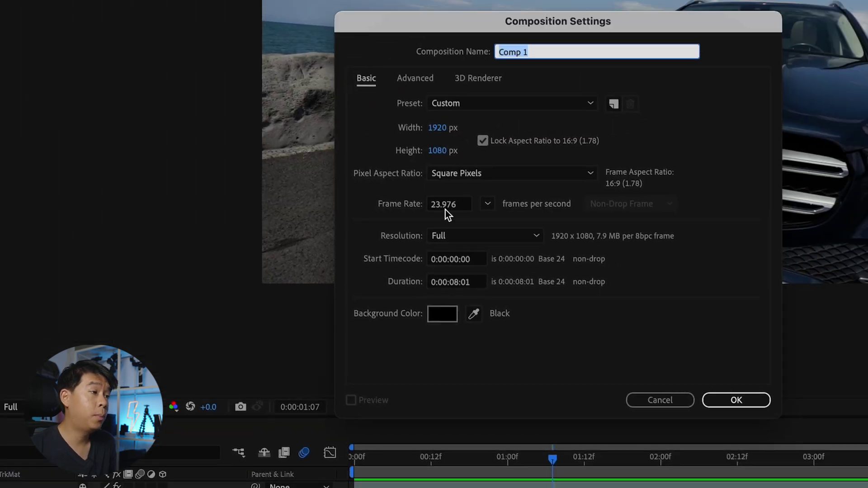
pyautogui.click(468, 208)
pyautogui.click(454, 136)
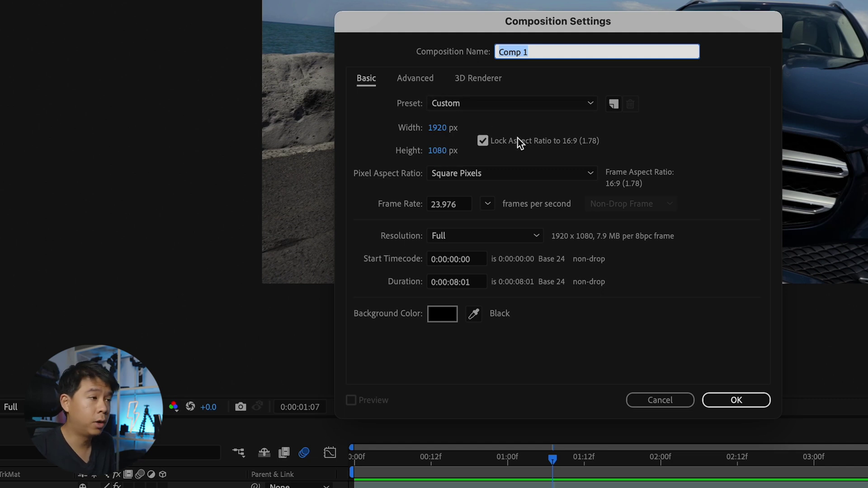
pyautogui.click(671, 400)
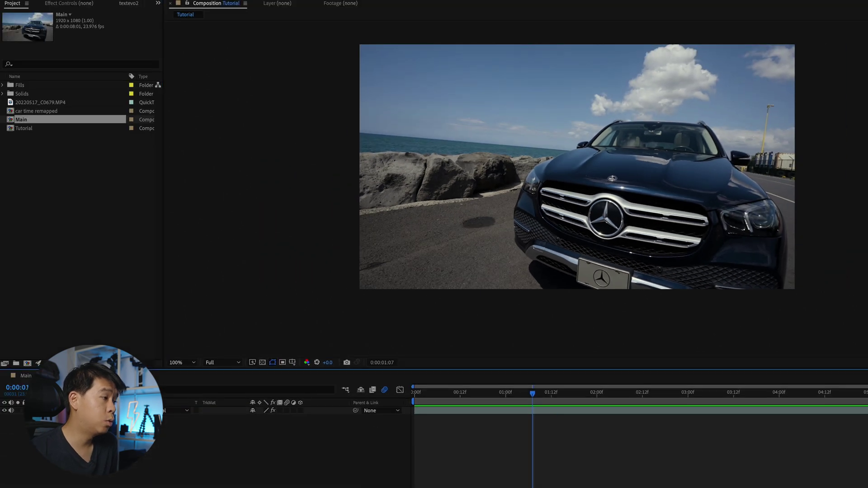
# - Turn on Time Remapping for the Mercedes clip layer so its Time Remap keyframes appear
pyautogui.moveTo(518, 399); pyautogui.dragTo(449, 397)
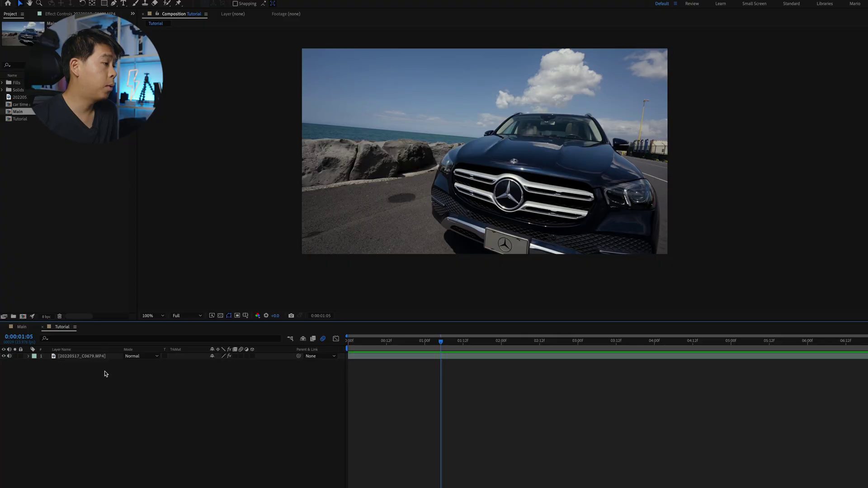
pyautogui.click(87, 358)
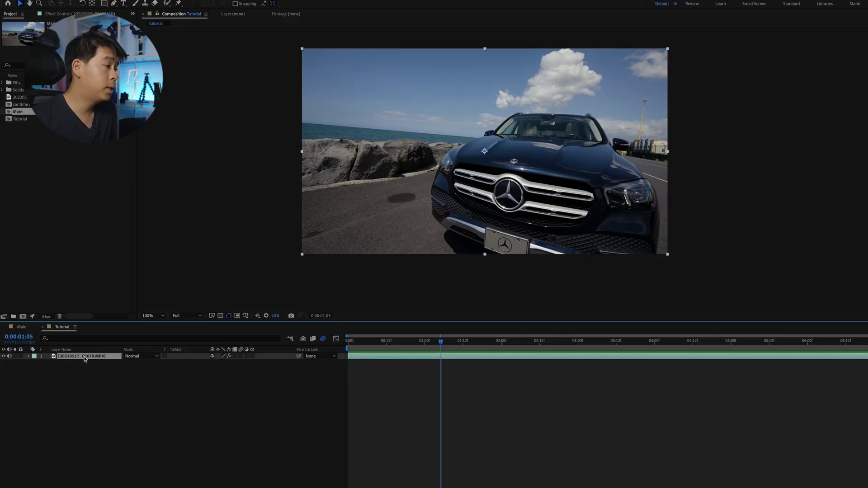
pyautogui.rightClick(85, 359)
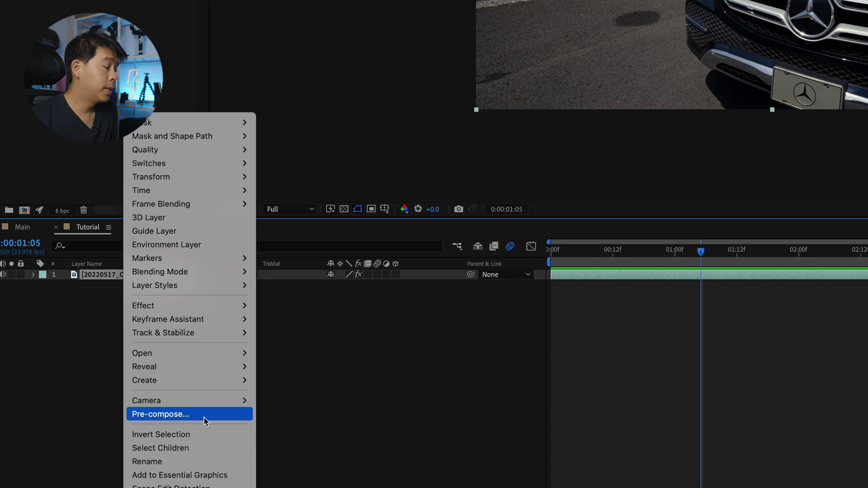
pyautogui.click(132, 444)
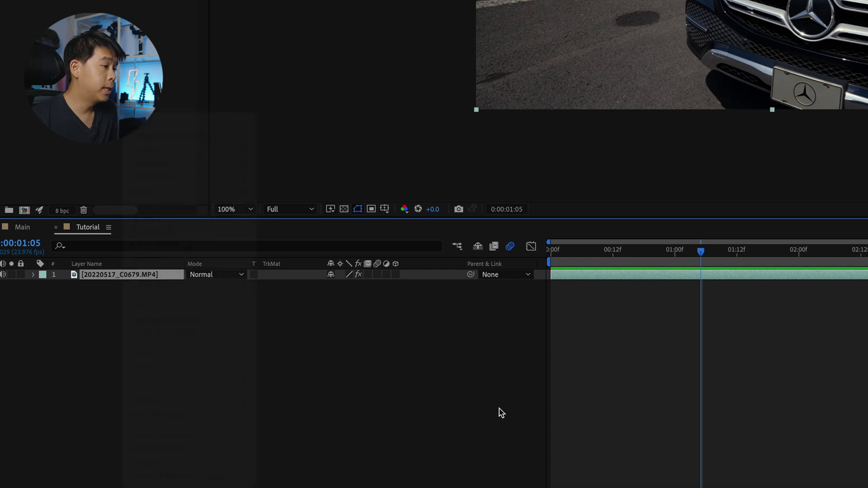
pyautogui.rightClick(117, 280)
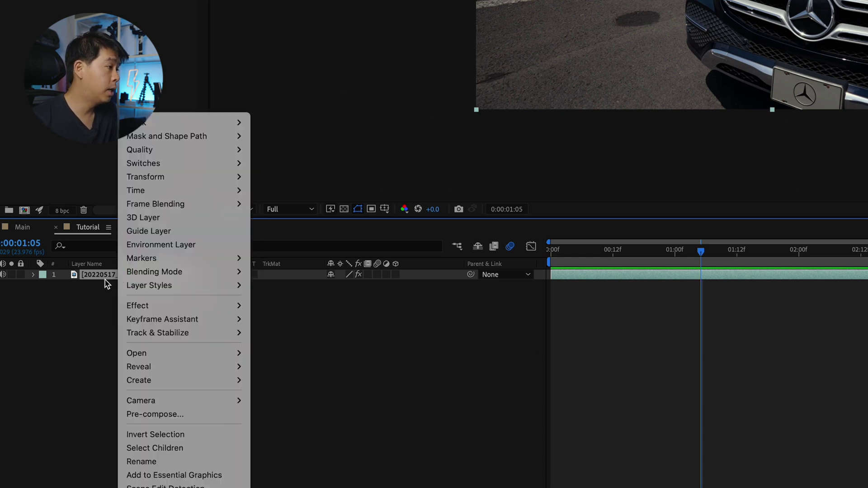
pyautogui.moveTo(189, 191)
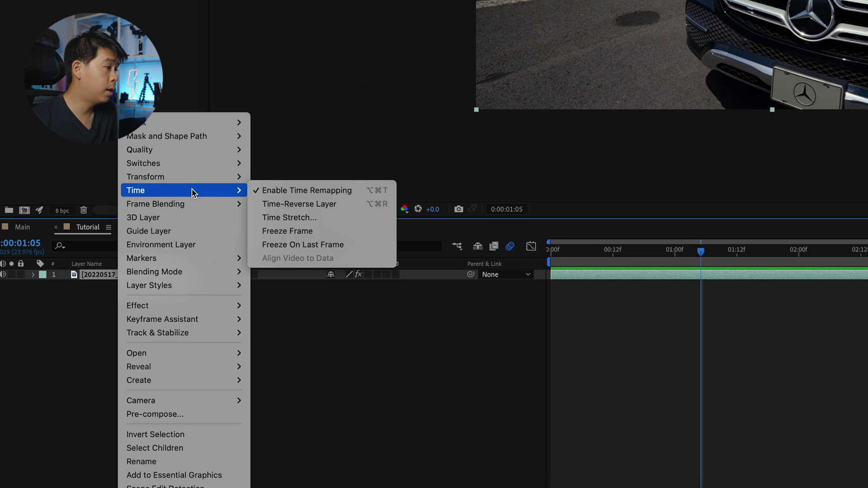
pyautogui.click(302, 190)
pyautogui.hotkey('ctrl', 'z')
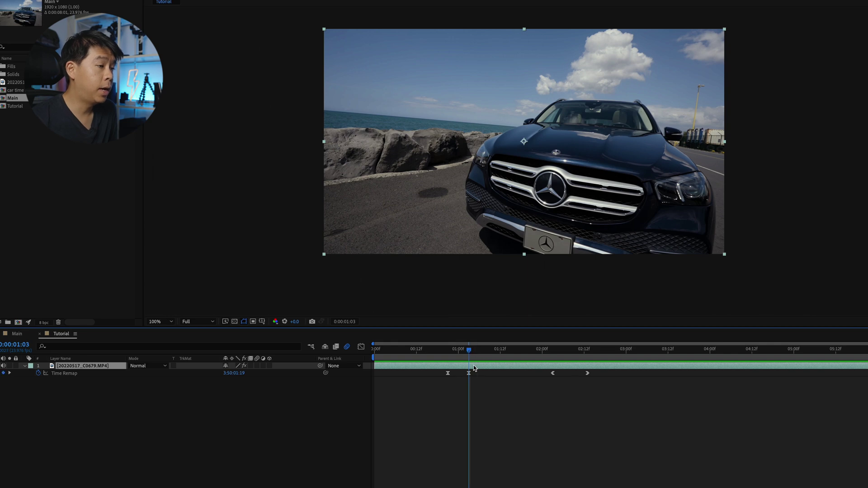
pyautogui.rightClick(476, 369)
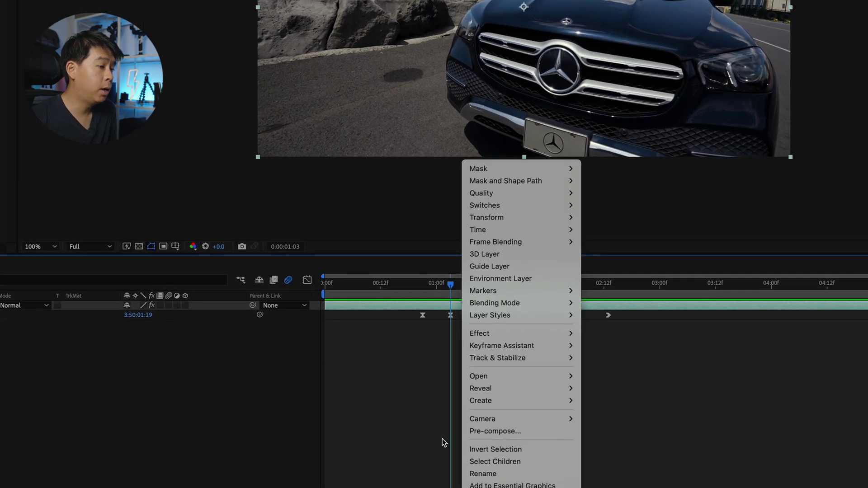
# - Pre-compose the clip, moving all attributes into a new composition named 'car speed ramp beginning'
pyautogui.click(502, 433)
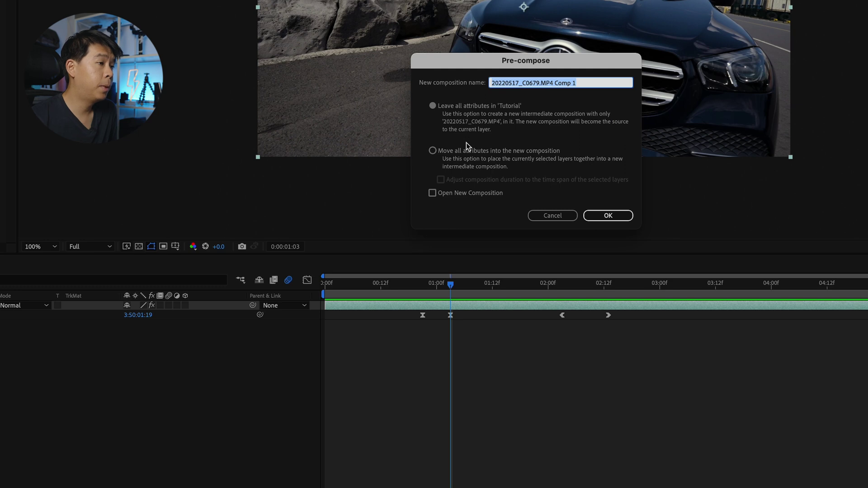
pyautogui.click(455, 151)
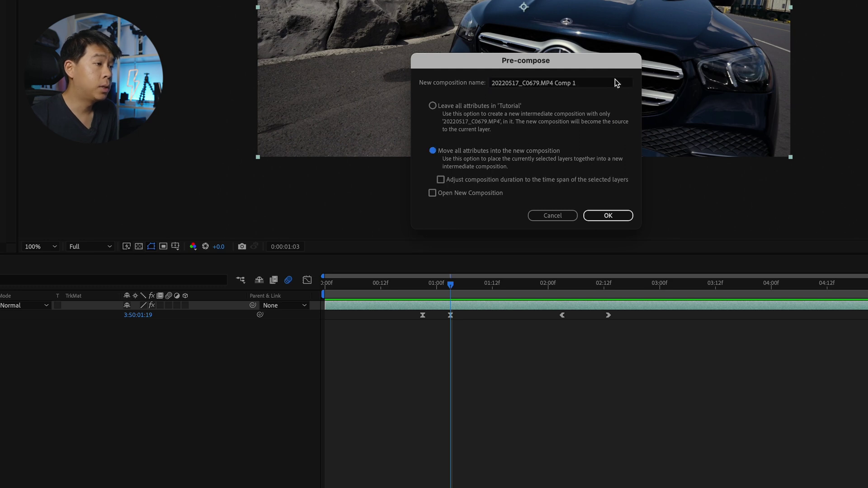
pyautogui.doubleClick(600, 84)
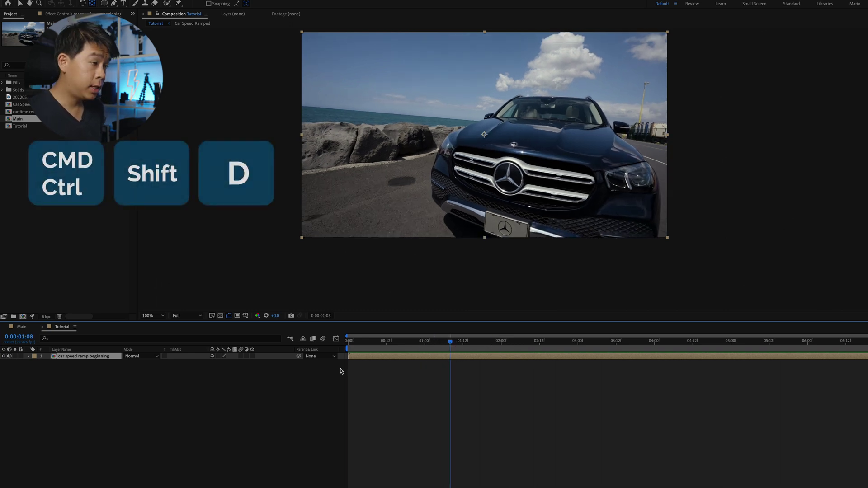
# - Try the Split Layer command from the Edit menu, then undo the split
pyautogui.hotkey('ctrl', 'shift', 'd')
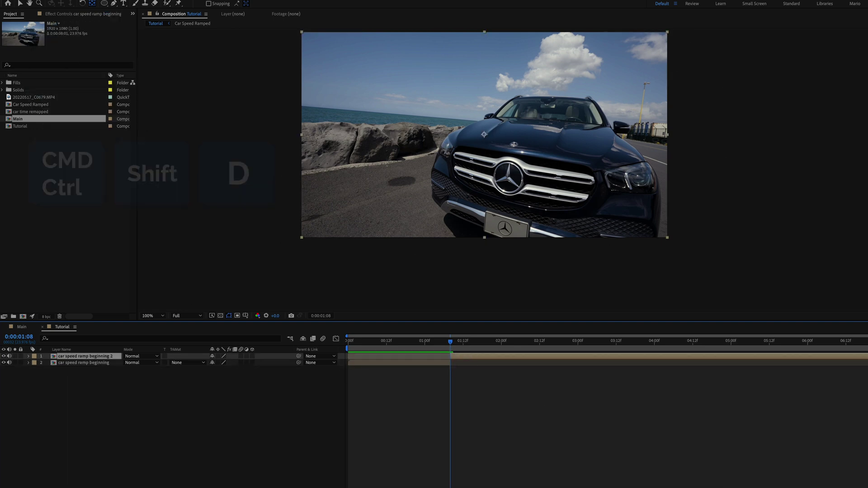
pyautogui.click(78, 0)
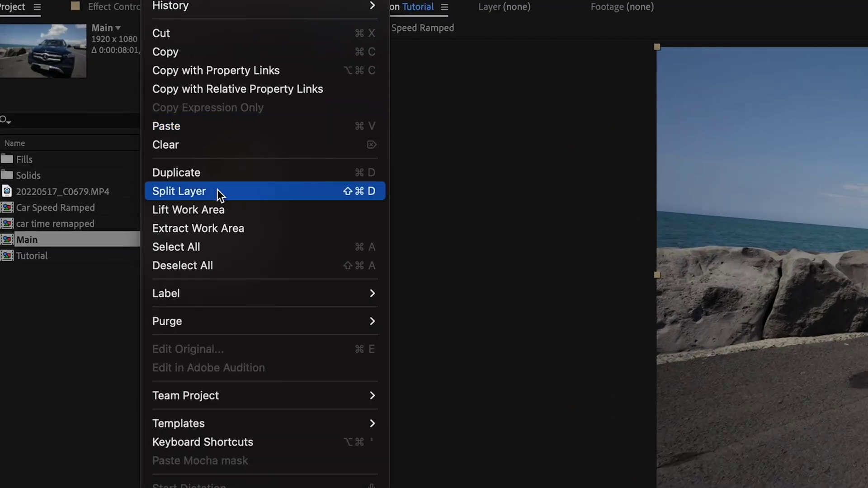
pyautogui.click(217, 189)
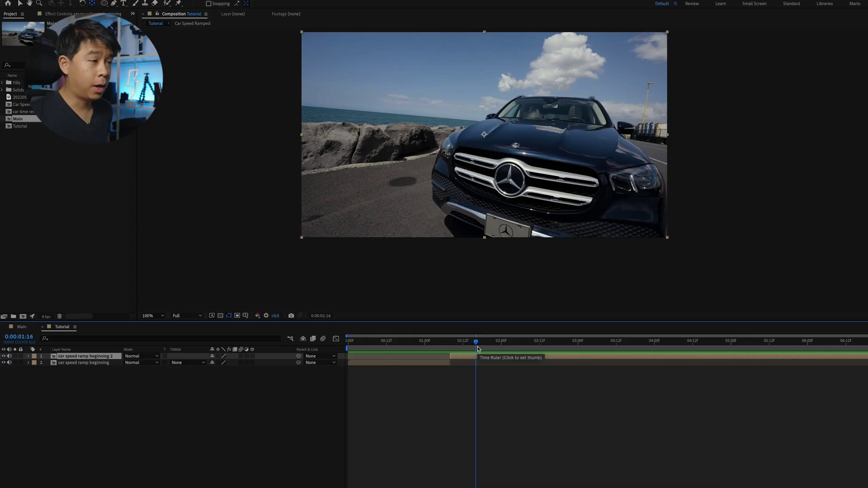
pyautogui.hotkey('ctrl', 'z')
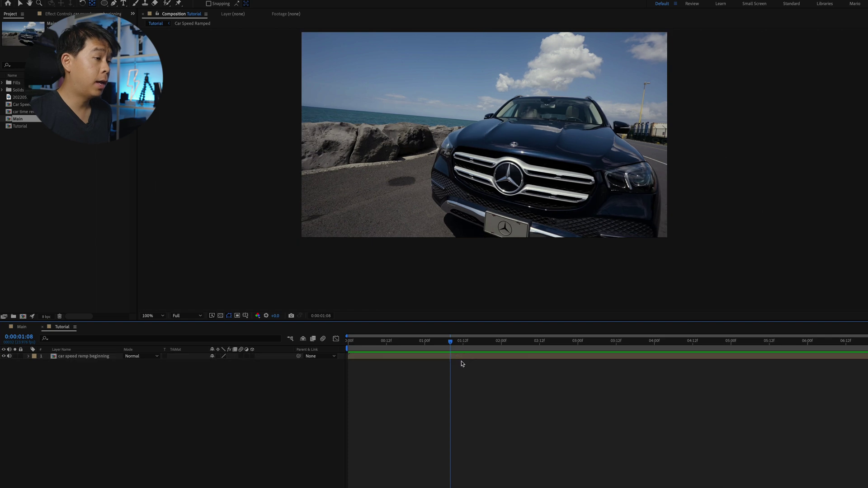
# - Split the car speed ramp layer at 1:08 and 2:04 into three pieces and preview them
pyautogui.click(461, 358)
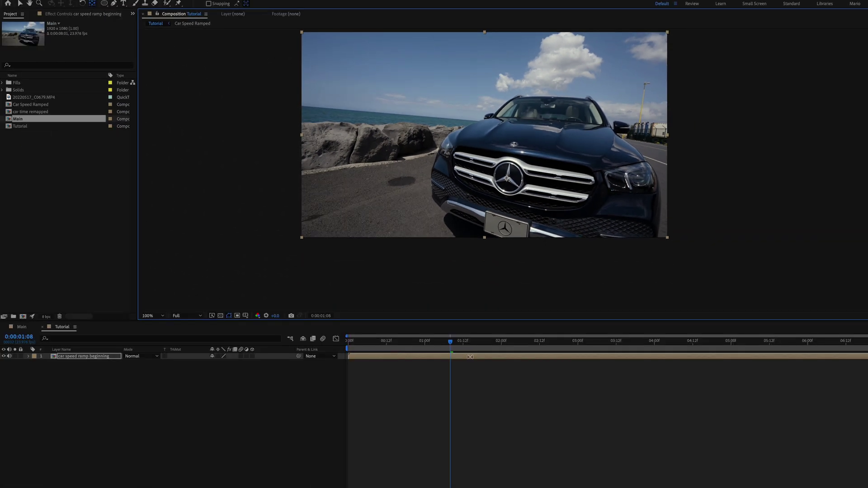
pyautogui.click(470, 356)
pyautogui.hotkey('ctrl', 'd')
pyautogui.moveTo(457, 345); pyautogui.dragTo(514, 346)
pyautogui.hotkey('ctrl', 'shift', 'd')
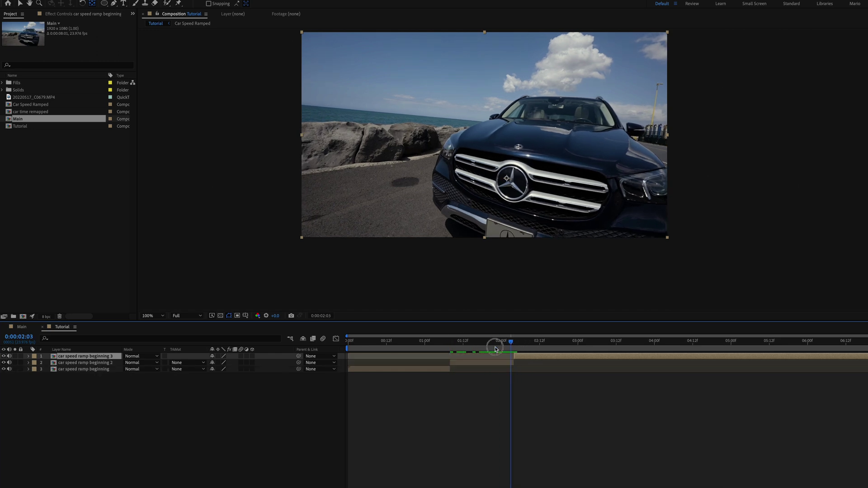
pyautogui.press('space')
pyautogui.click(459, 363)
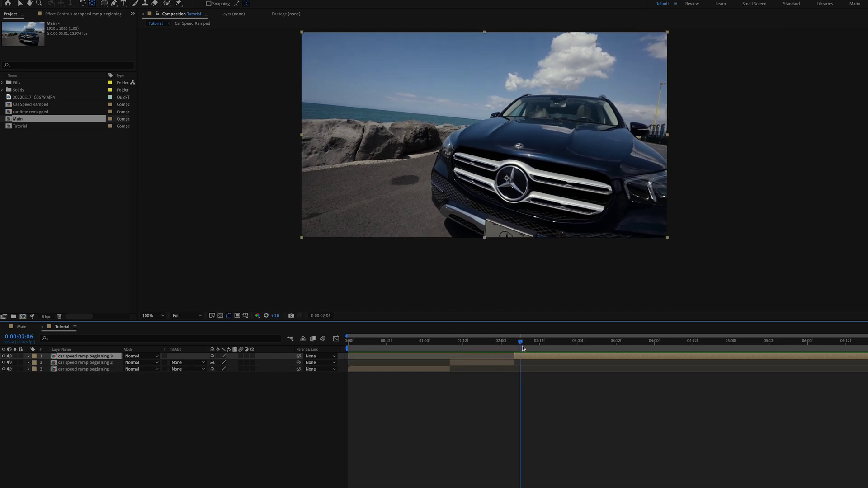
pyautogui.press('space')
# - Name the first piece 'car speed ramp beg' and the last piece 'car speed ramp end'
pyautogui.click(414, 373)
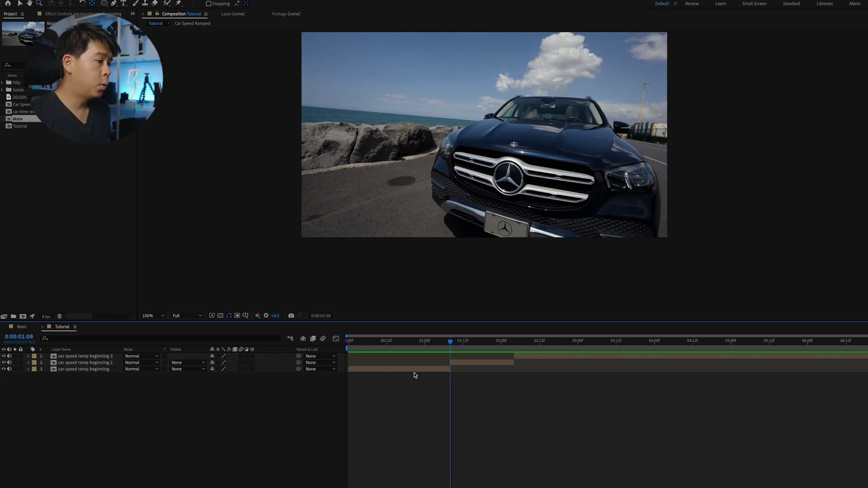
pyautogui.click(413, 368)
pyautogui.click(422, 347)
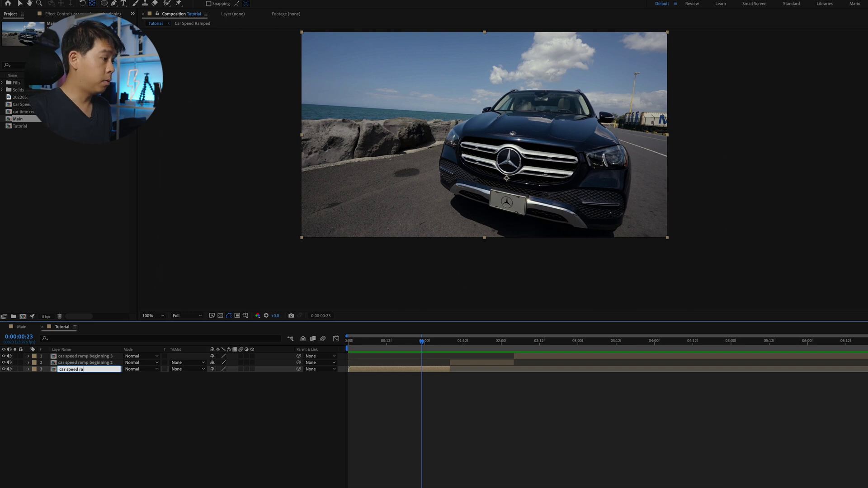
pyautogui.press('Return')
pyautogui.hotkey('ctrl', 'Up')
pyautogui.hotkey('ctrl', 'Up')
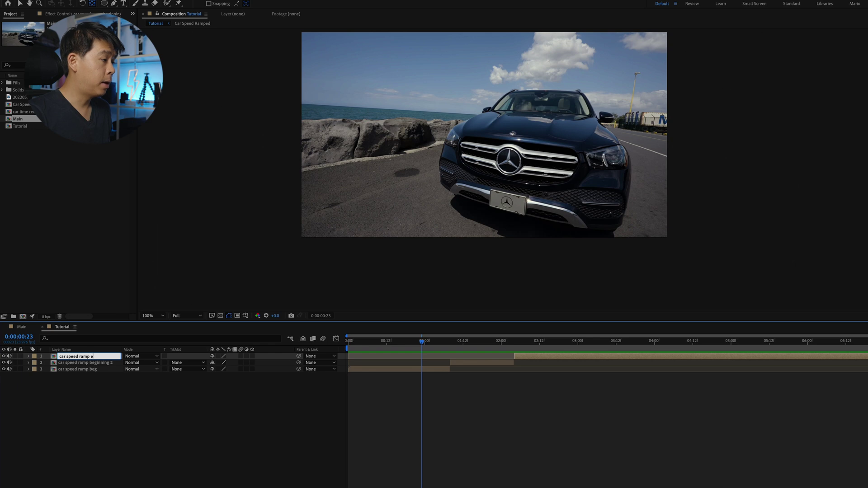
pyautogui.write('nd')
pyautogui.press('Return')
# - Name the middle piece 'emblem flip' and return the playhead to 0:00:01:08
pyautogui.hotkey('ctrl', 'Down')
pyautogui.click(486, 344)
pyautogui.press('Return')
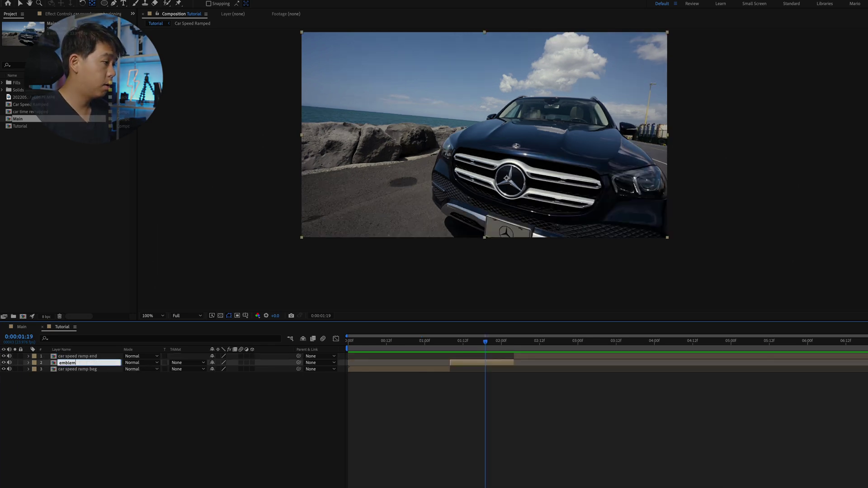
pyautogui.write('emblem flip')
pyautogui.press('Return')
pyautogui.click(455, 342)
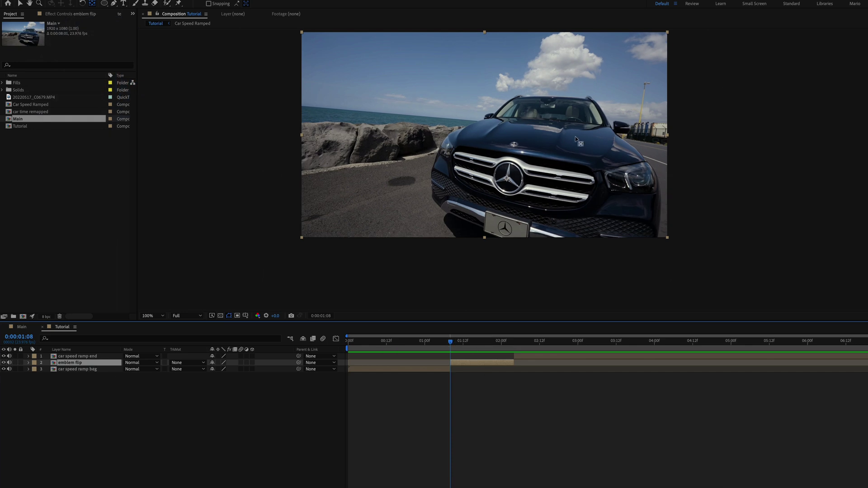
pyautogui.scroll(2, 502, 173)
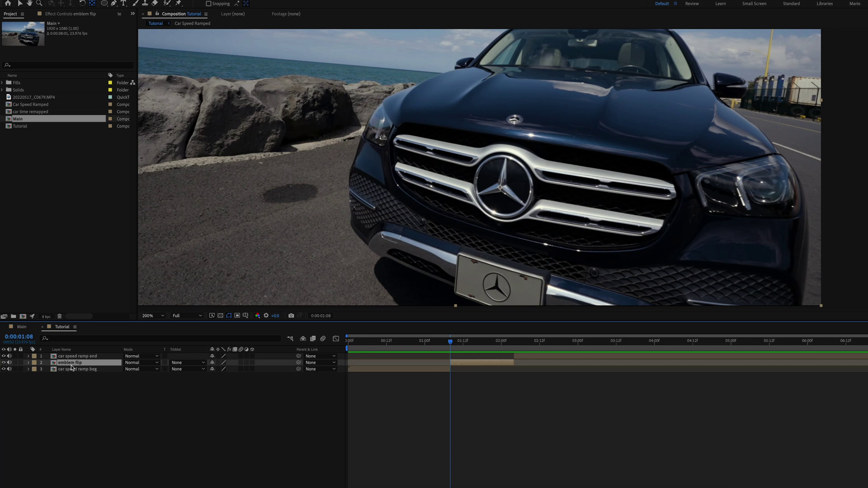
# - Draw an elliptical mask around the Mercedes grille emblem on the emblem flip layer
pyautogui.click(105, 4)
pyautogui.click(154, 22)
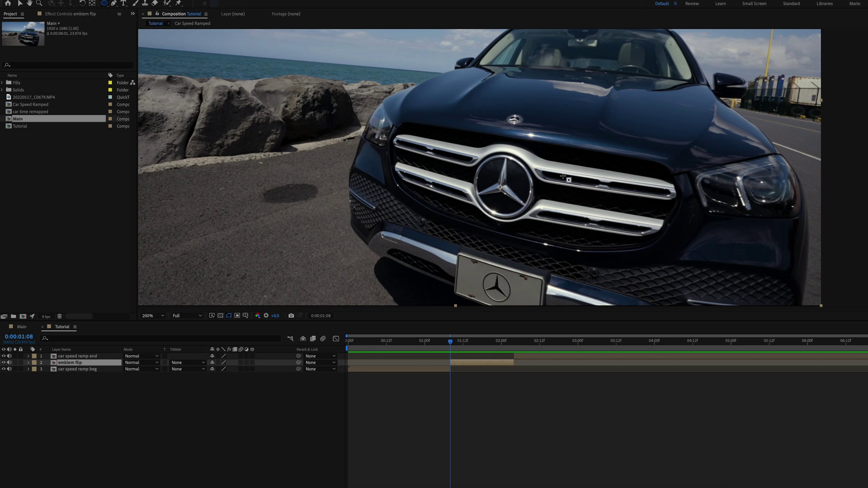
pyautogui.moveTo(476, 155); pyautogui.dragTo(540, 223)
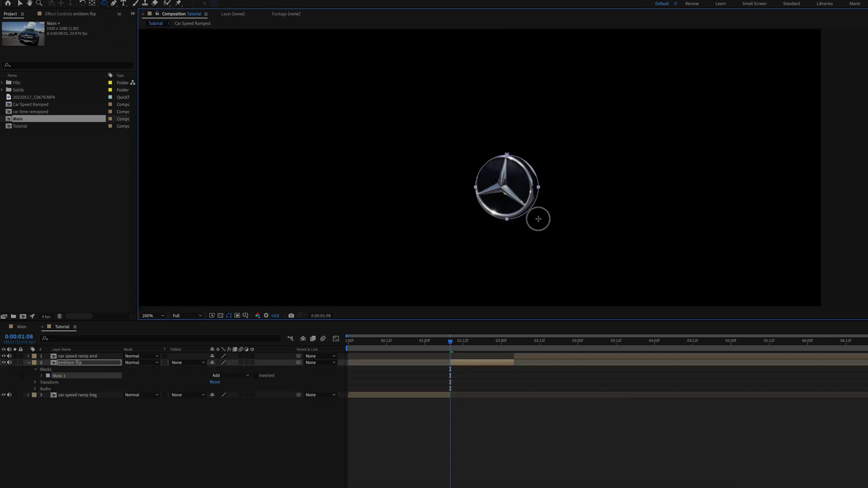
pyautogui.moveTo(538, 219); pyautogui.dragTo(535, 187)
pyautogui.press('v')
pyautogui.click(535, 191)
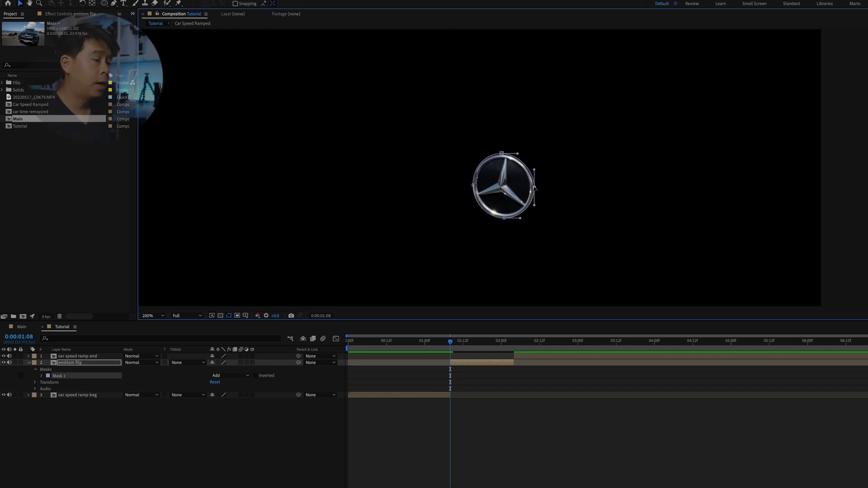
# - Compare the mask inverted and normal, leaving Inverted off so only the emblem shows
pyautogui.click(256, 376)
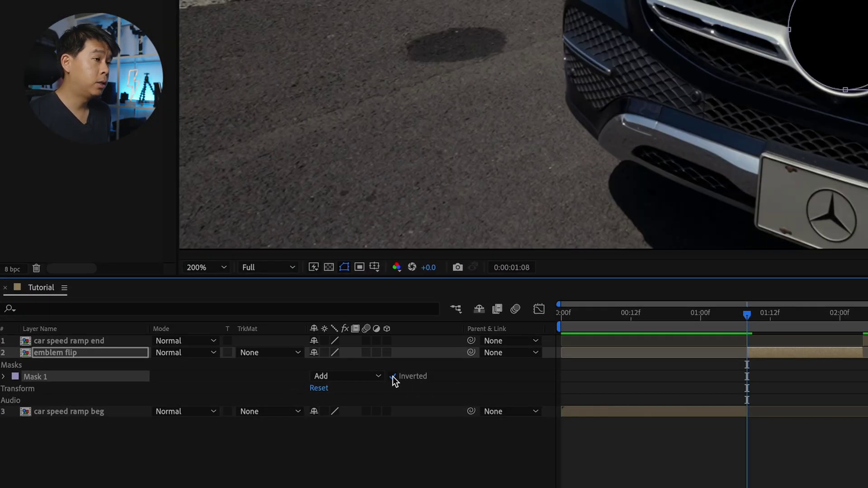
pyautogui.click(393, 376)
pyautogui.click(393, 376)
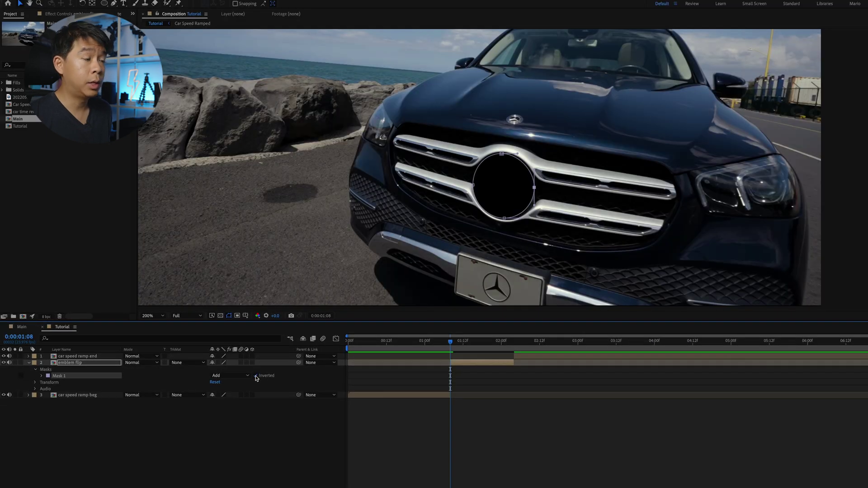
pyautogui.click(256, 376)
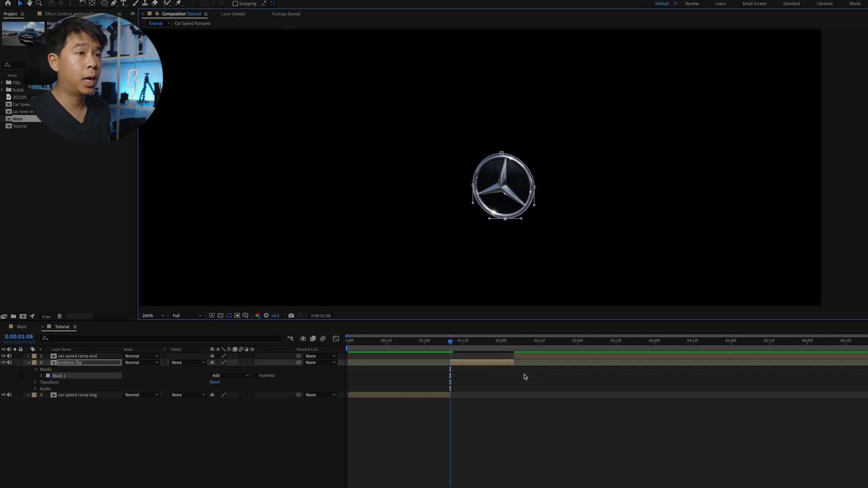
pyautogui.click(42, 376)
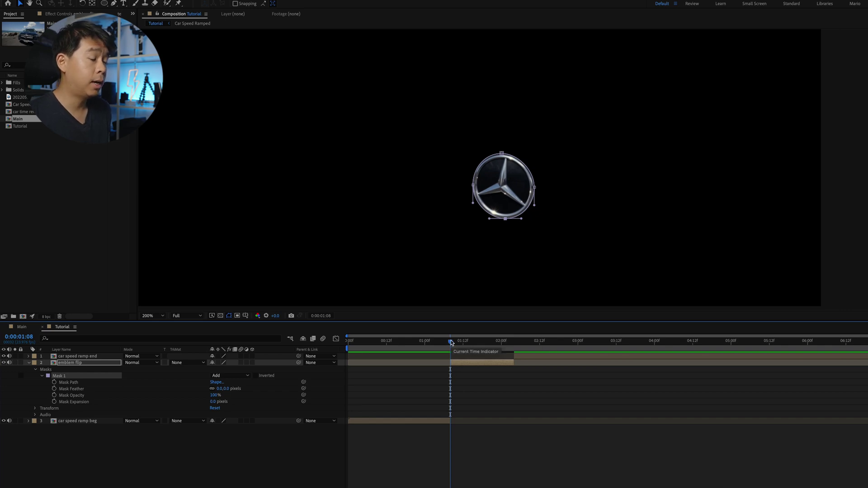
# - Keyframe Mask 1's path and track it forward frame by frame to follow the logo
pyautogui.click(54, 383)
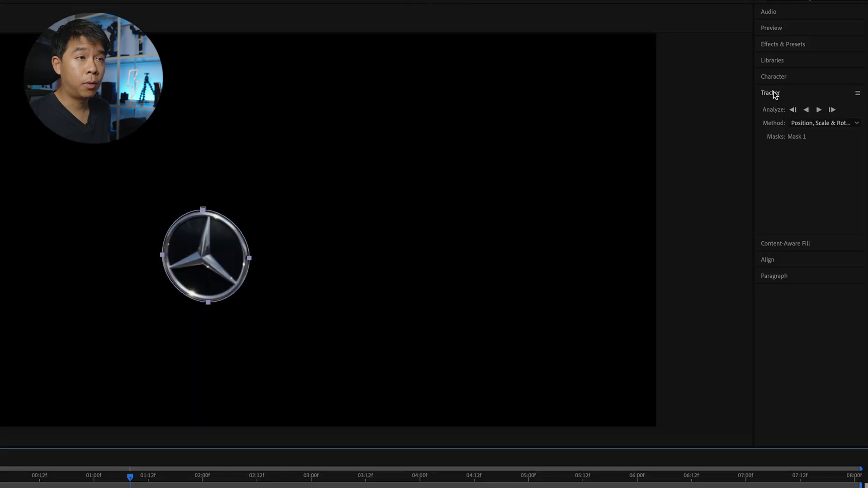
pyautogui.click(771, 93)
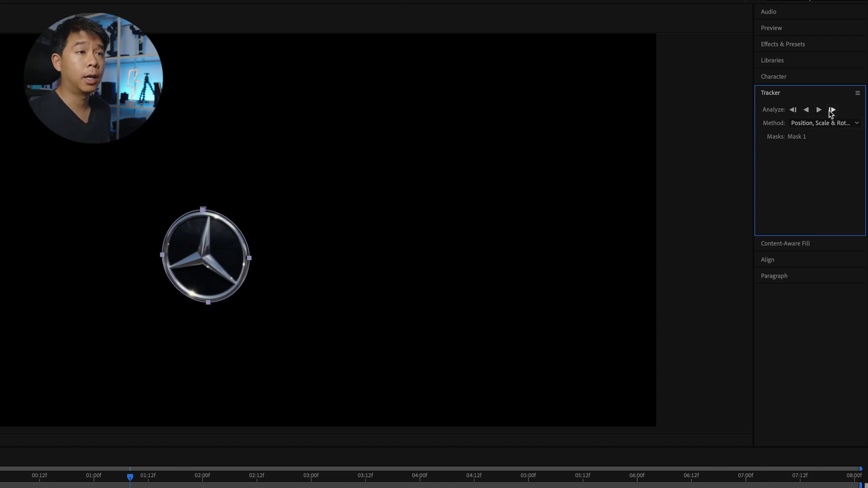
pyautogui.click(832, 110)
pyautogui.click(832, 110)
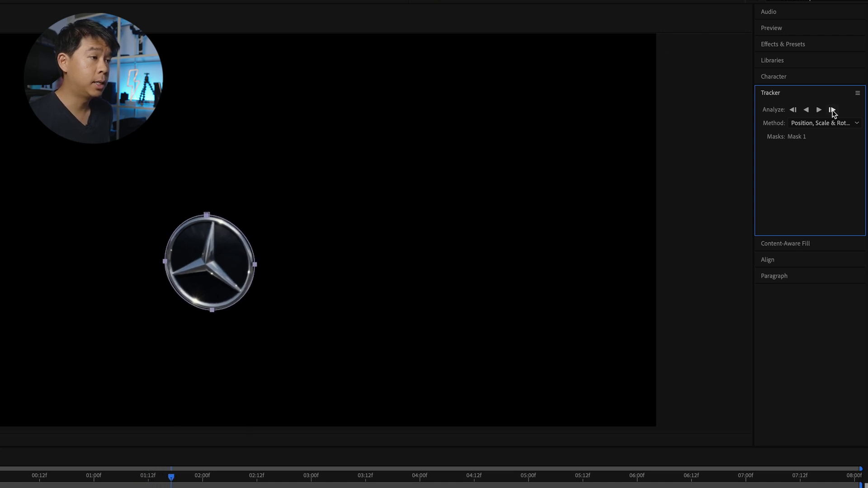
pyautogui.click(832, 110)
pyautogui.click(832, 110)
pyautogui.click(832, 110)
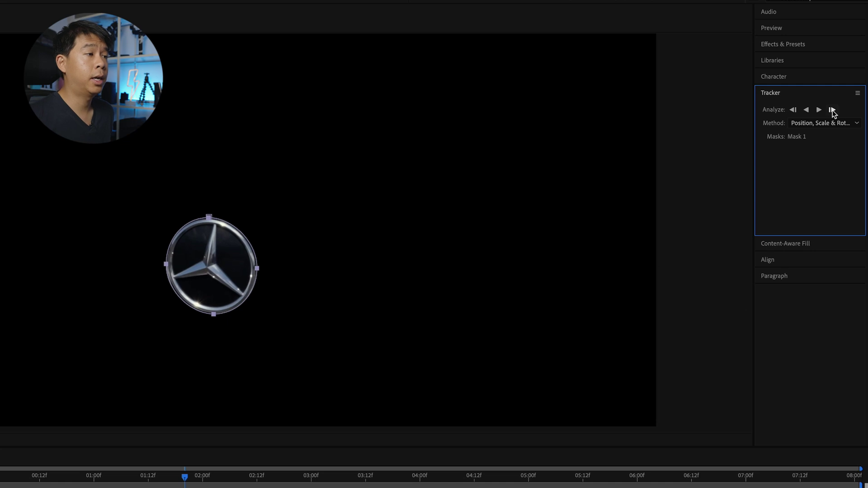
pyautogui.click(832, 110)
pyautogui.click(832, 110)
pyautogui.click(832, 110)
pyautogui.click(832, 111)
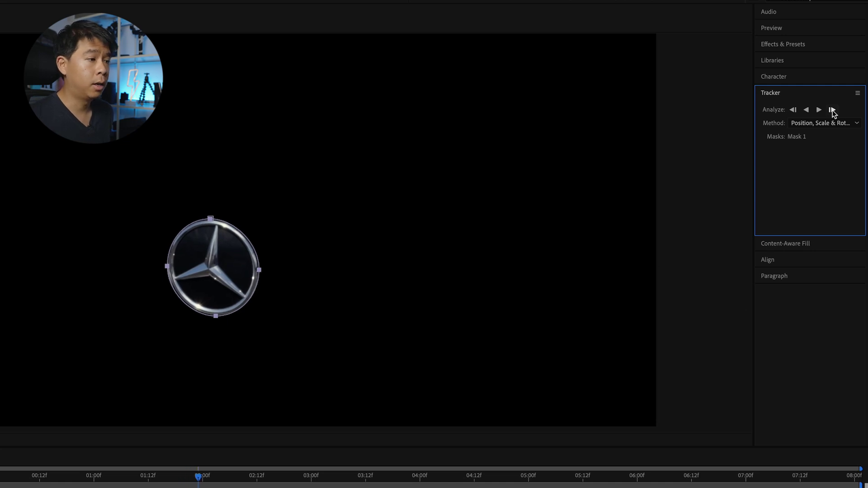
pyautogui.click(832, 111)
pyautogui.click(832, 111)
pyautogui.click(832, 110)
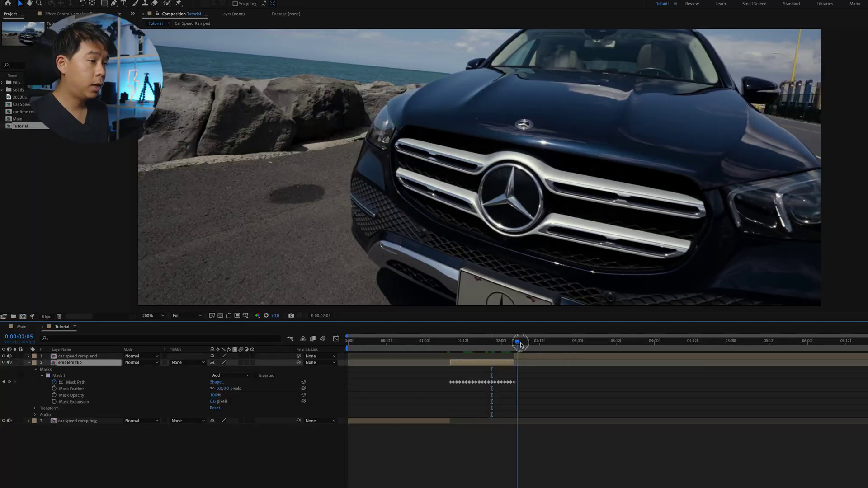
pyautogui.moveTo(518, 345); pyautogui.dragTo(473, 344)
# - Preview the tracked mask and return to its first Mask Path keyframe
pyautogui.press('space')
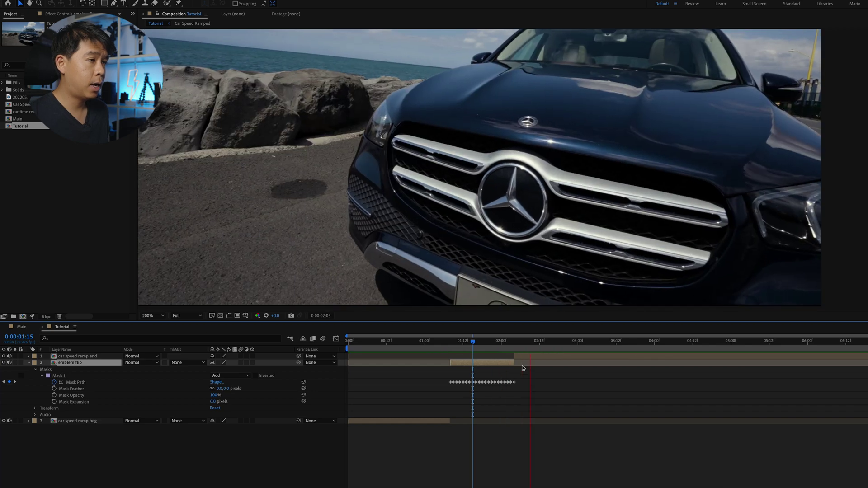
pyautogui.press('space')
pyautogui.press('pageup')
pyautogui.press('pageup')
pyautogui.press('pageup')
pyautogui.press('pageup')
pyautogui.press('pageup')
pyautogui.press('pageup')
pyautogui.press('pageup')
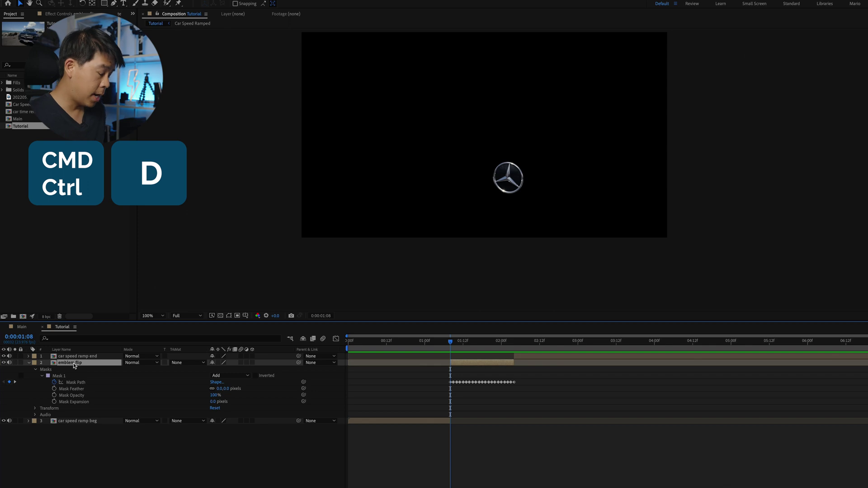
# - Duplicate the emblem flip layer and rename the copy 'emblem background'
pyautogui.hotkey('ctrl', 'd')
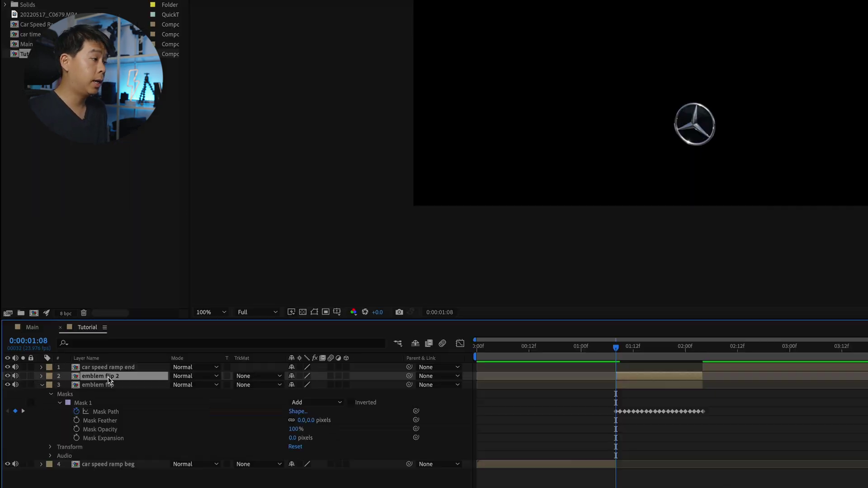
pyautogui.press('Return')
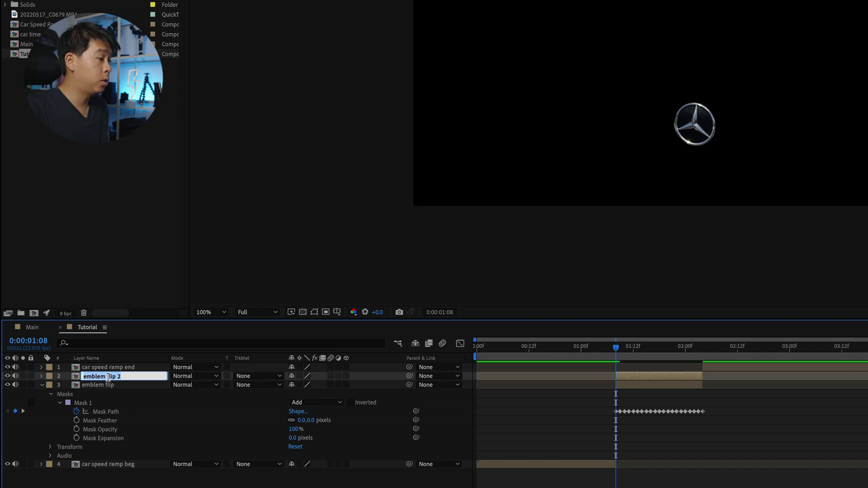
pyautogui.write('emblem bac')
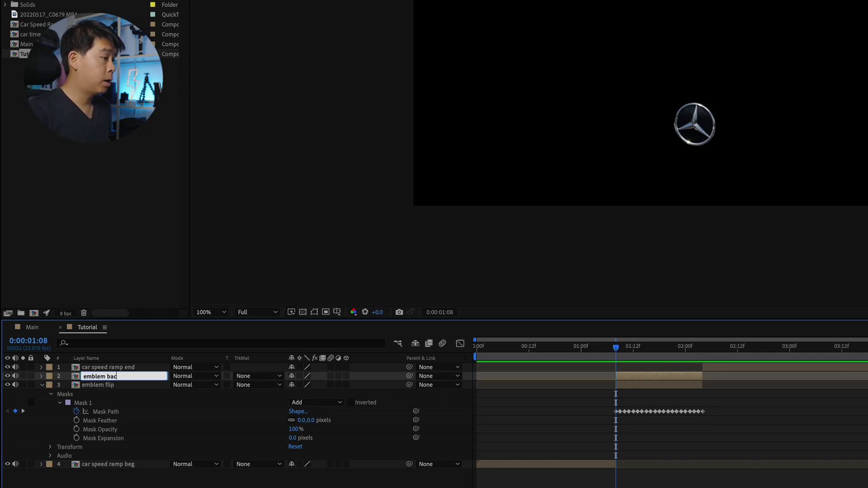
pyautogui.write('kground')
pyautogui.press('Return')
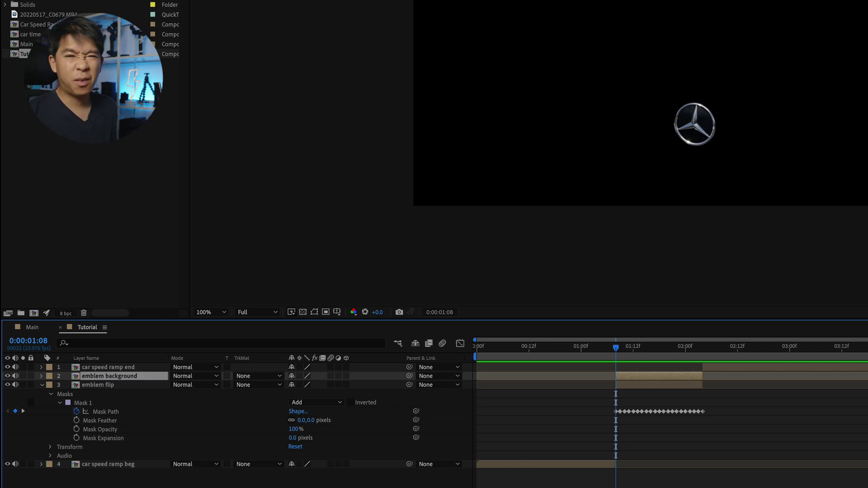
pyautogui.click(42, 376)
# - Invert emblem background's Mask 1 and place that layer beneath emblem flip
pyautogui.click(51, 385)
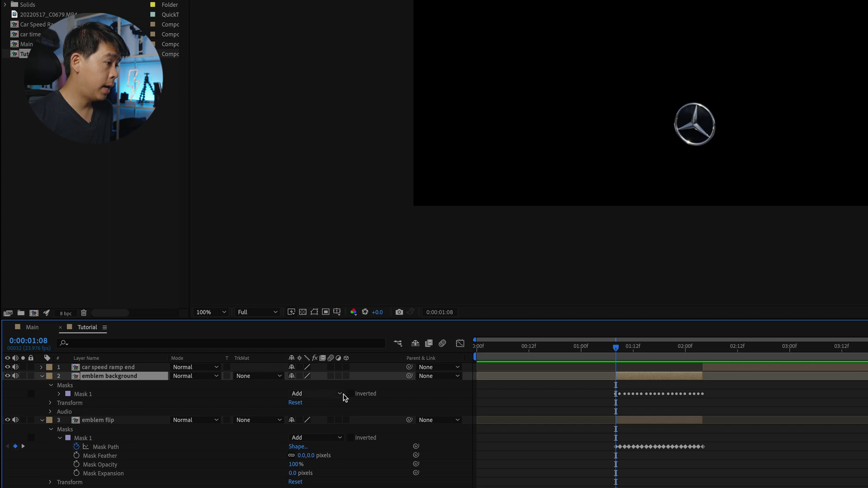
pyautogui.click(351, 394)
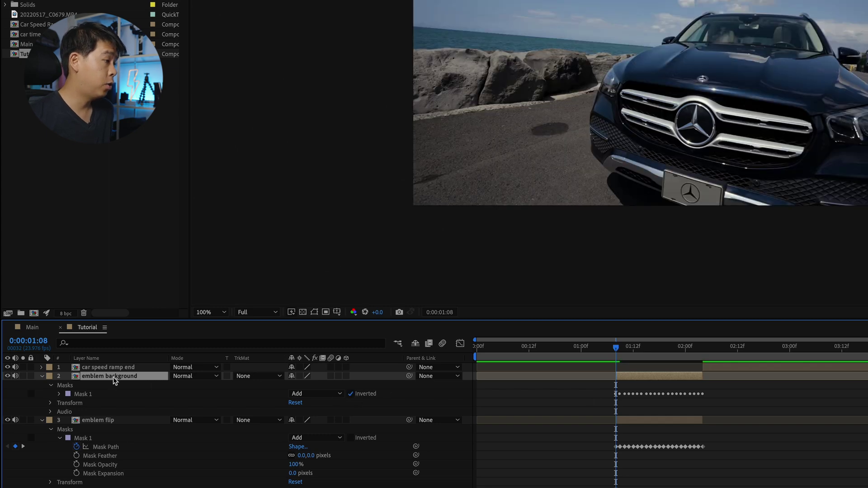
pyautogui.moveTo(115, 381); pyautogui.dragTo(112, 487)
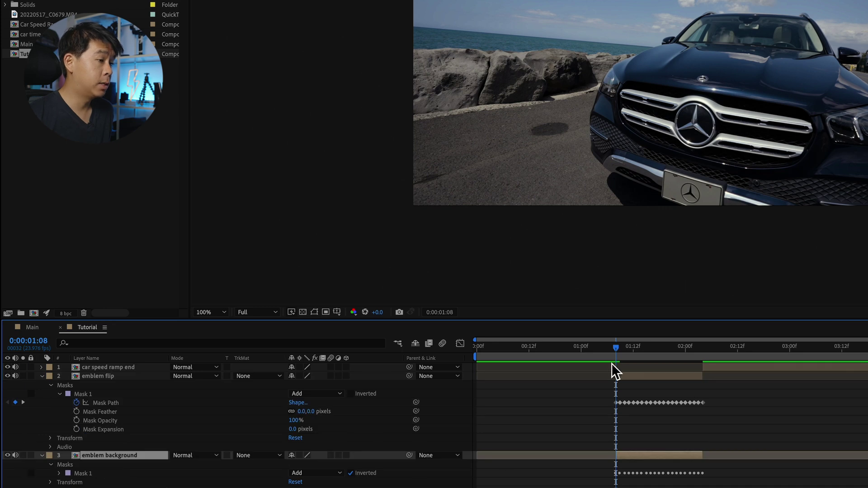
# - Hide emblem flip and scrub the clip to inspect the emblem-shaped hole
pyautogui.moveTo(615, 347); pyautogui.dragTo(633, 347)
pyautogui.click(114, 379)
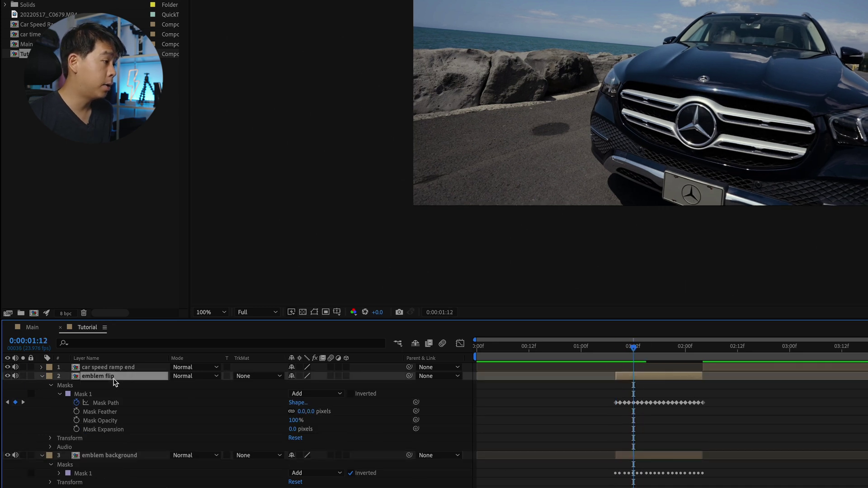
pyautogui.click(7, 375)
pyautogui.moveTo(571, 348); pyautogui.dragTo(659, 355)
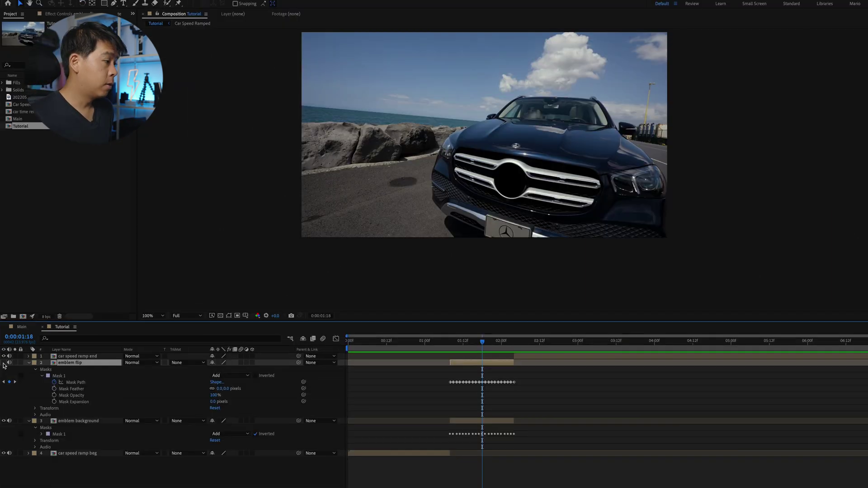
pyautogui.press('pageup')
pyautogui.press('pageup')
pyautogui.press('pageup')
pyautogui.press('pageup')
pyautogui.press('pageup')
pyautogui.press('pageup')
pyautogui.press('pageup')
pyautogui.press('pageup')
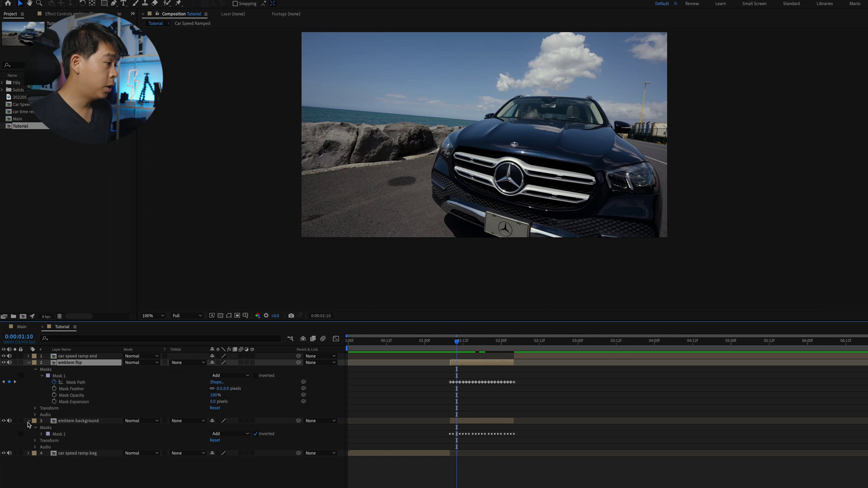
# - Make emblem flip a 3D layer and set the playhead to 0:00:01:08
pyautogui.click(28, 421)
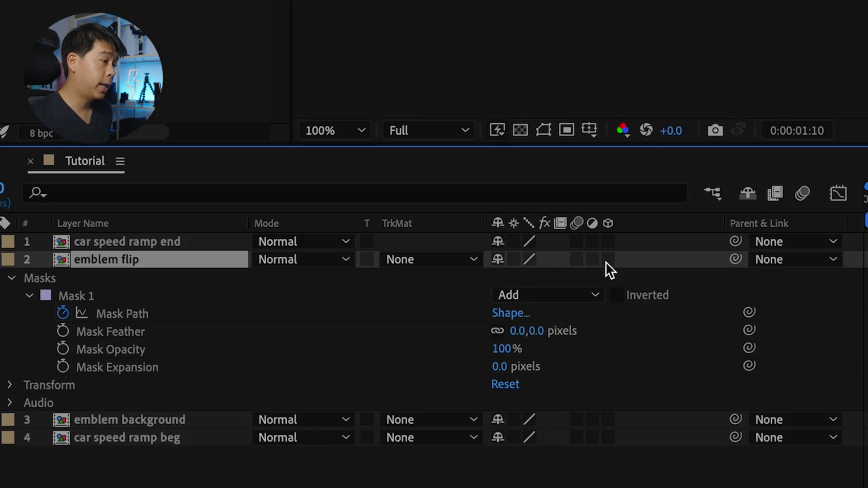
pyautogui.click(607, 259)
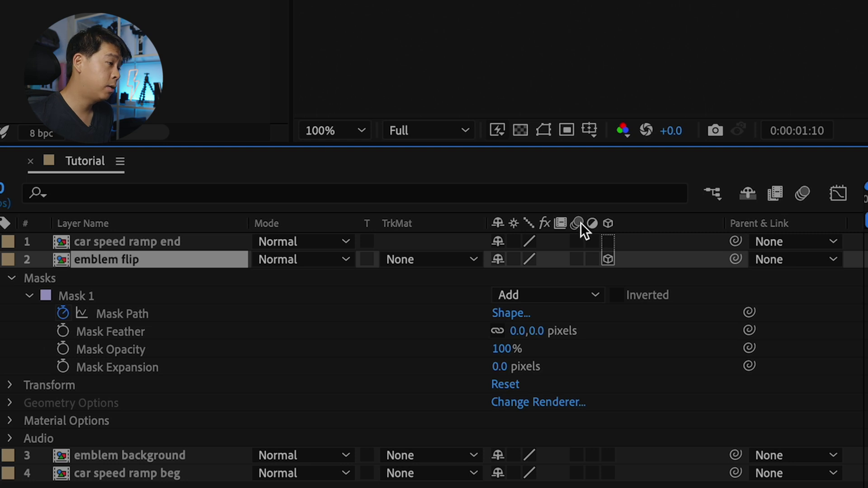
pyautogui.click(454, 348)
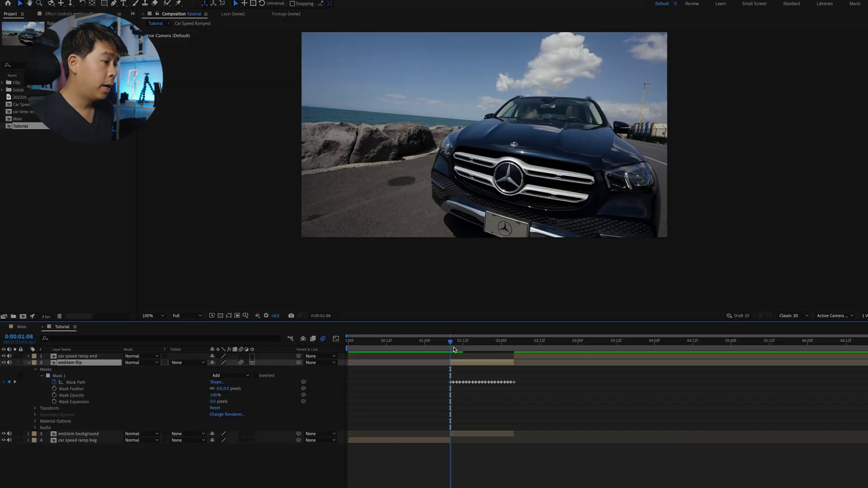
# - Add starting Position, Scale and X Rotation keyframes to emblem flip at 0:00:01:08
pyautogui.click(35, 408)
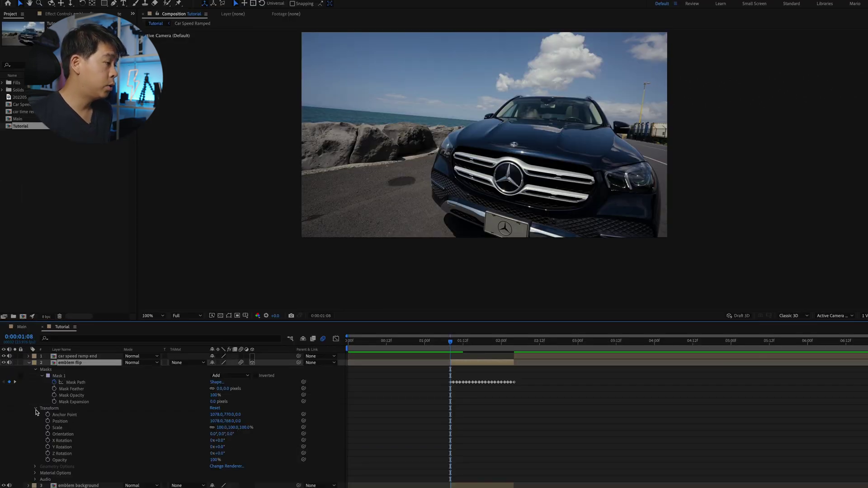
pyautogui.scroll(-1, 108, 427)
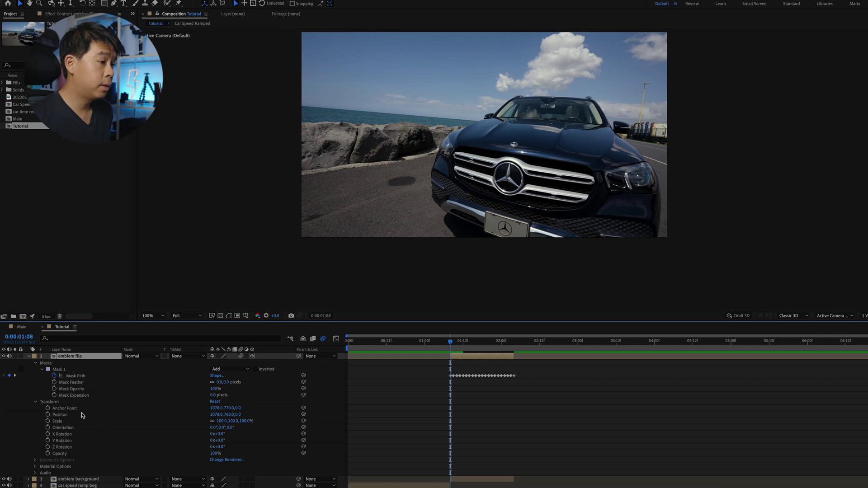
pyautogui.click(76, 427)
pyautogui.click(56, 435)
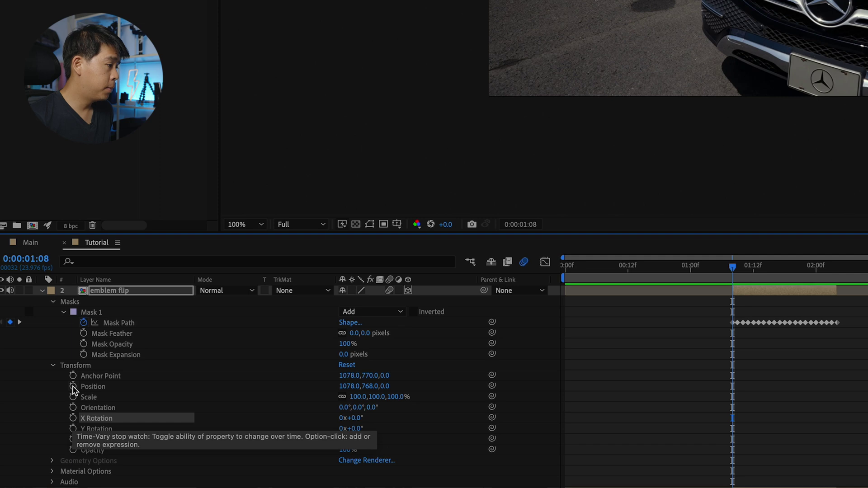
pyautogui.click(47, 415)
pyautogui.click(73, 397)
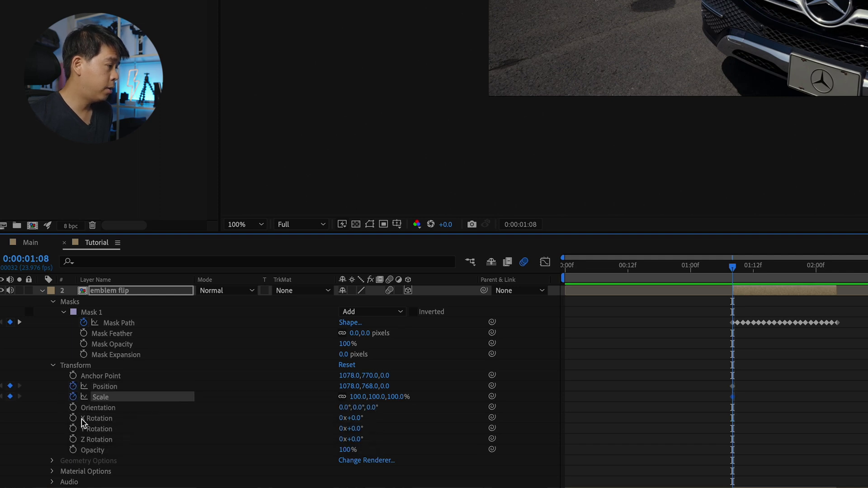
pyautogui.click(73, 419)
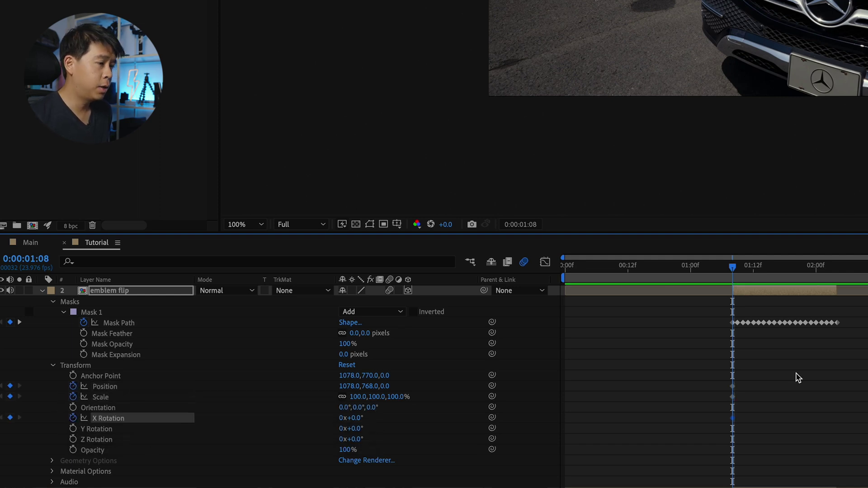
# - Set emblem flip's X Rotation to 2 full turns at 0:00:01:19 and preview the flip
pyautogui.moveTo(790, 271); pyautogui.dragTo(749, 282)
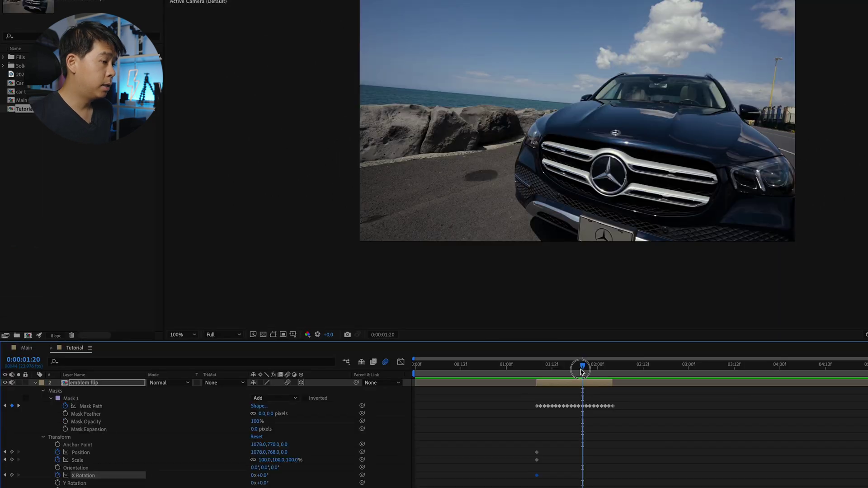
pyautogui.moveTo(551, 376); pyautogui.dragTo(579, 376)
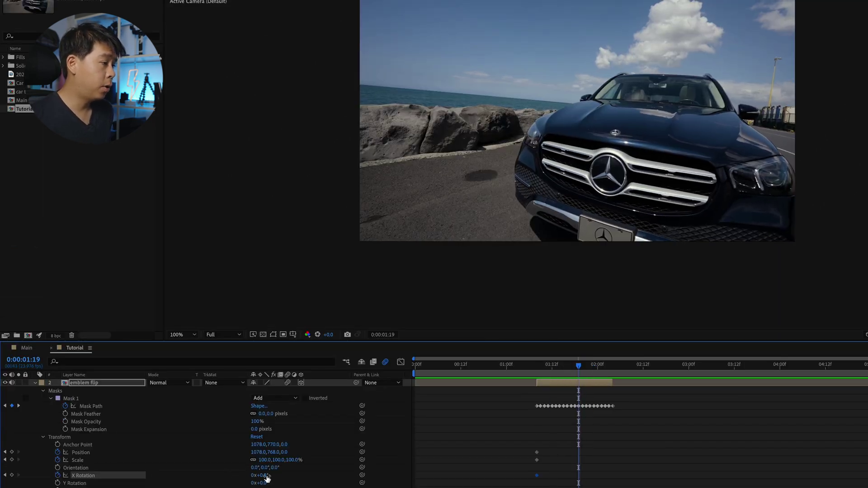
pyautogui.click(253, 476)
pyautogui.write('2')
pyautogui.press('Return')
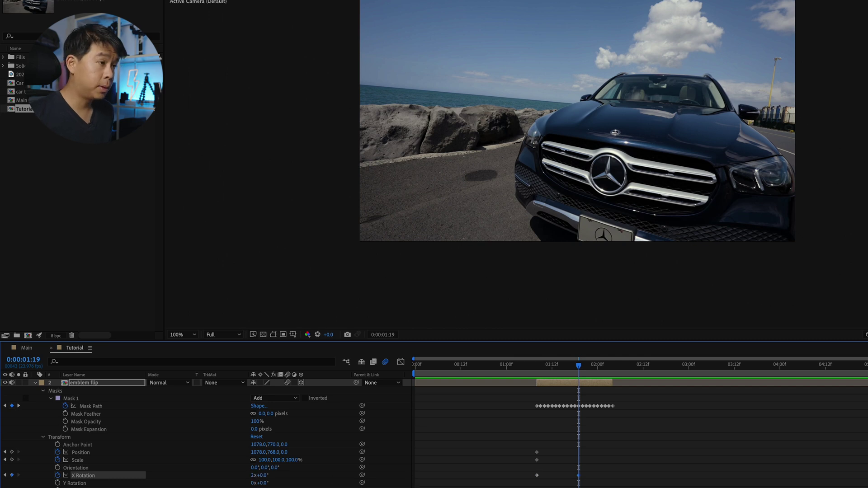
pyautogui.moveTo(578, 364); pyautogui.dragTo(537, 365)
pyautogui.press('space')
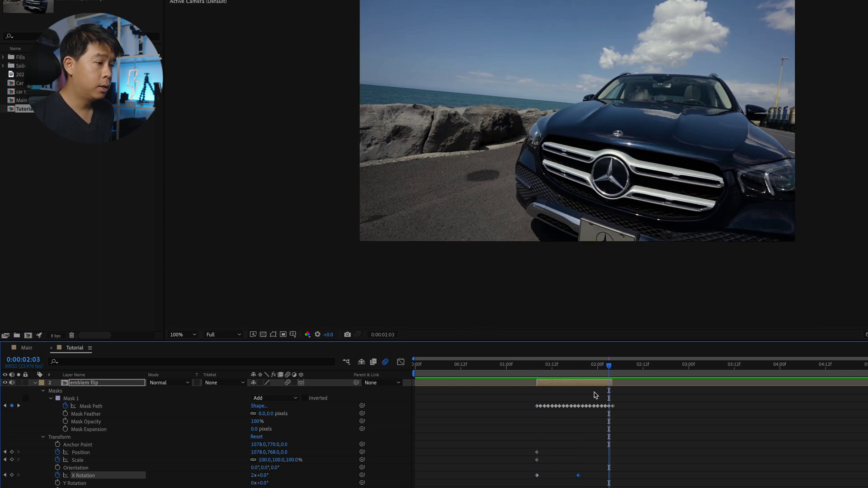
pyautogui.click(555, 371)
# - Move the two-turn X Rotation keyframe later to about 0:00:02:03
pyautogui.click(578, 475)
pyautogui.press('Delete')
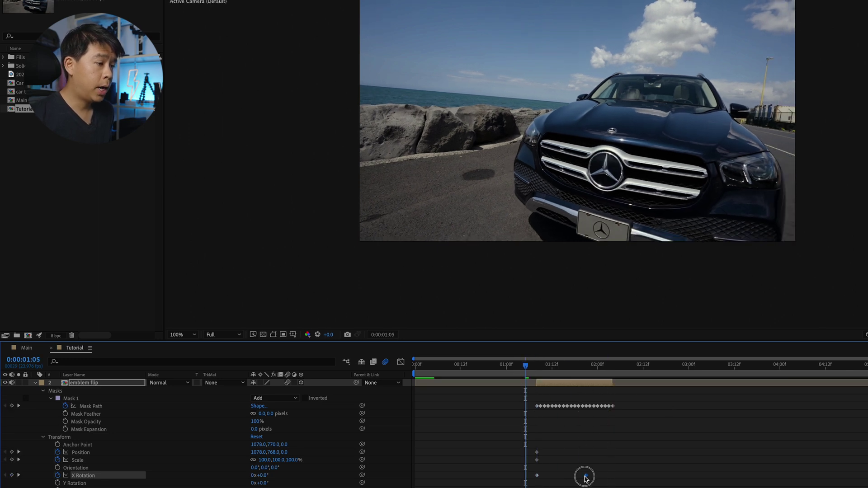
pyautogui.moveTo(602, 477); pyautogui.dragTo(609, 475)
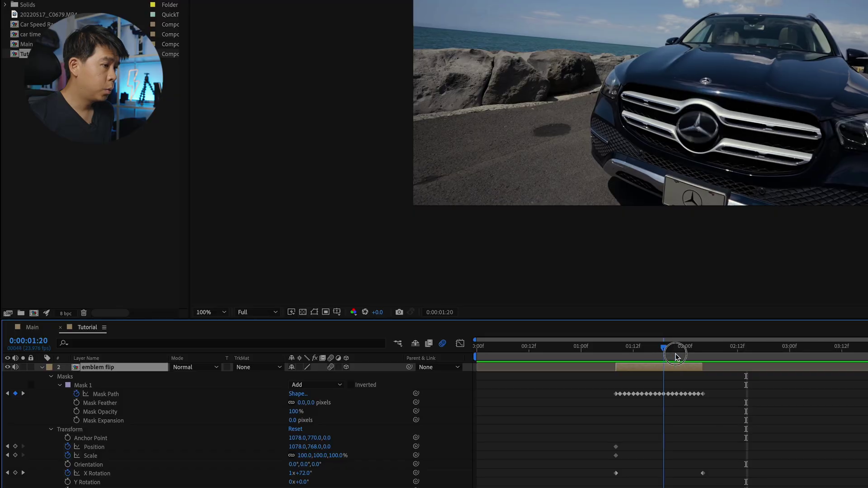
pyautogui.moveTo(668, 353)
pyautogui.mouseDown()
pyautogui.moveTo(653, 357)
pyautogui.moveTo(669, 357)
pyautogui.mouseUp()
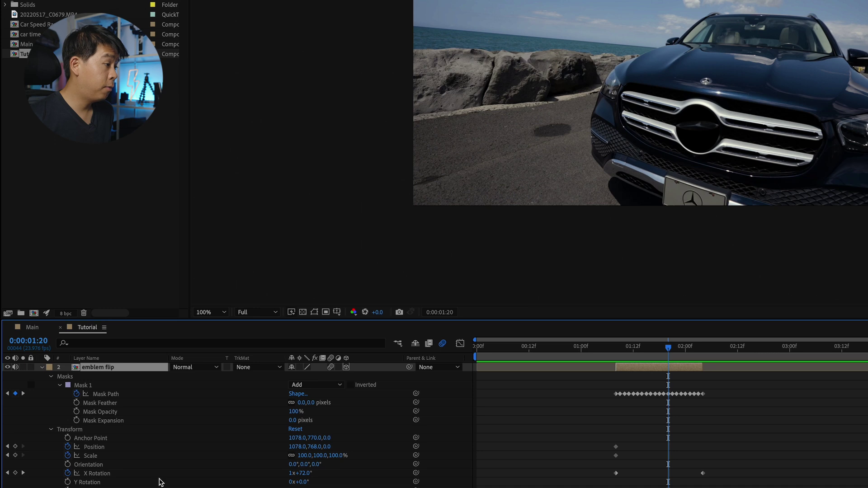
# - Keyframe the emblem's X Rotation at 1:19 so it reads 1x+0°
pyautogui.moveTo(667, 351); pyautogui.dragTo(664, 349)
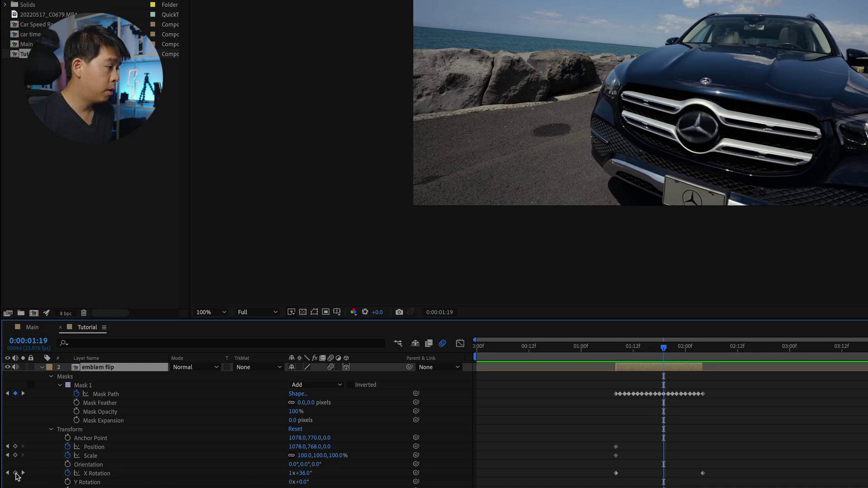
pyautogui.click(15, 473)
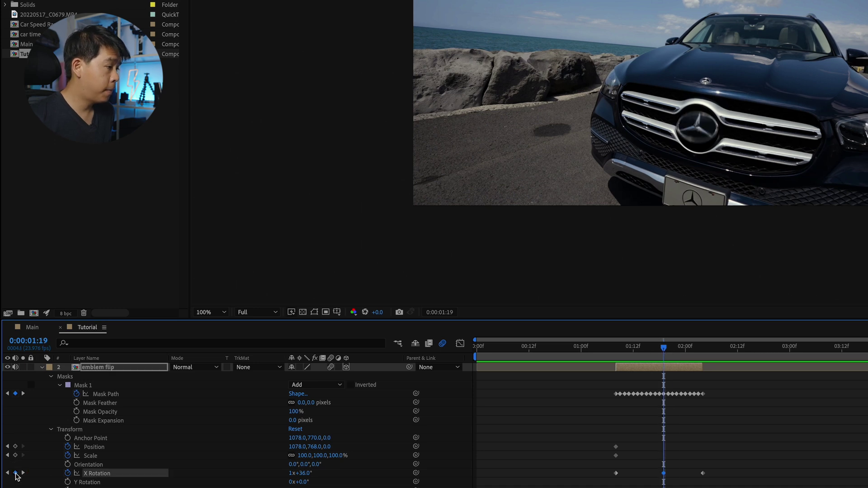
pyautogui.click(301, 474)
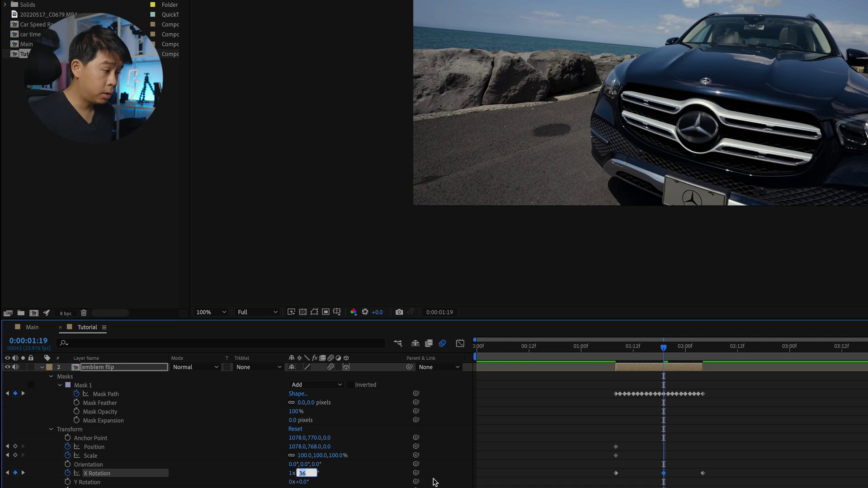
pyautogui.write('0')
pyautogui.press('Return')
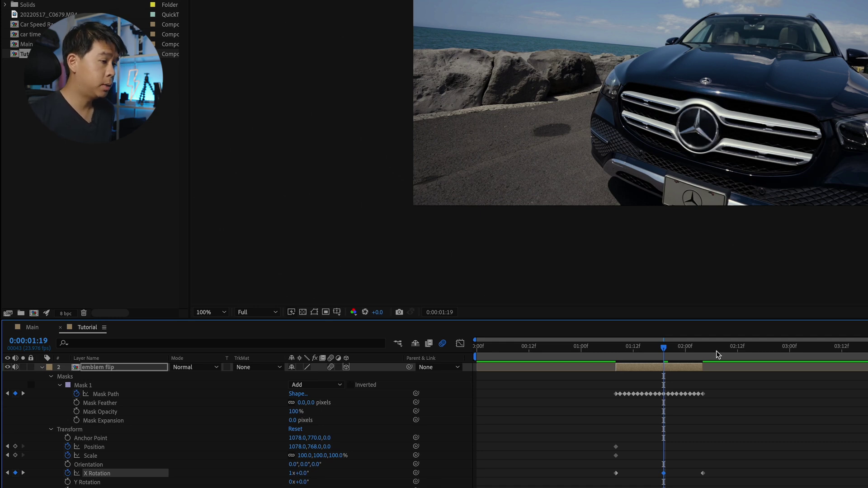
# - Paste a matching X Rotation keyframe at 1:20 and check the rotation around 1:19
pyautogui.click(669, 350)
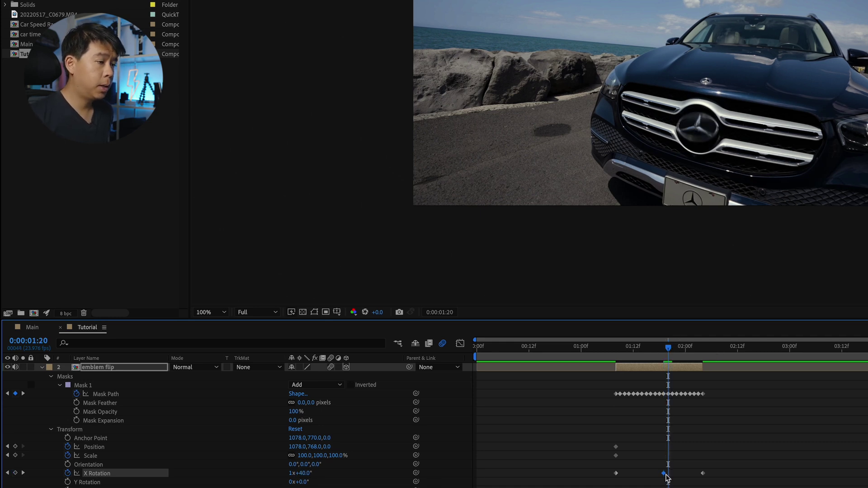
pyautogui.hotkey('ctrl', 'c')
pyautogui.hotkey('ctrl', 'v')
pyautogui.click(663, 357)
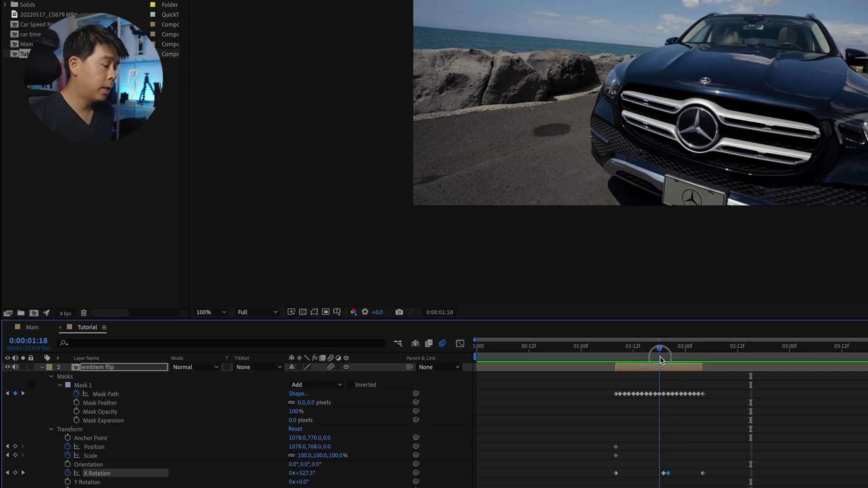
pyautogui.moveTo(664, 357); pyautogui.dragTo(659, 357)
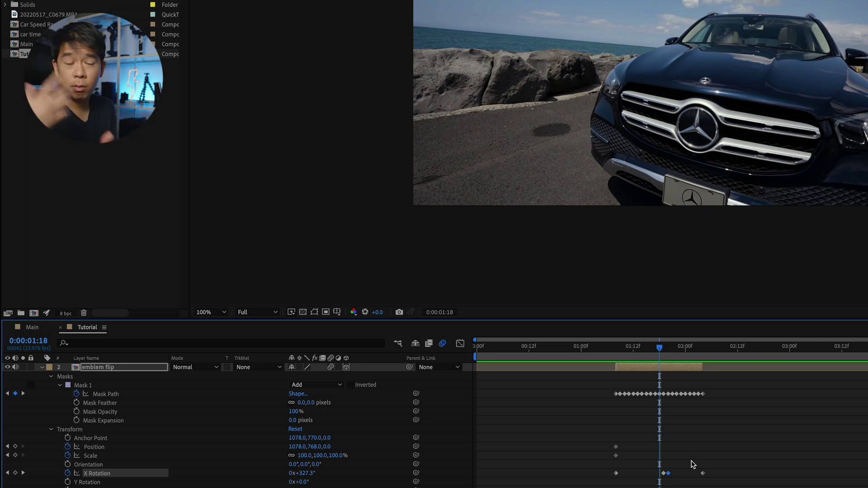
pyautogui.click(663, 357)
pyautogui.click(112, 457)
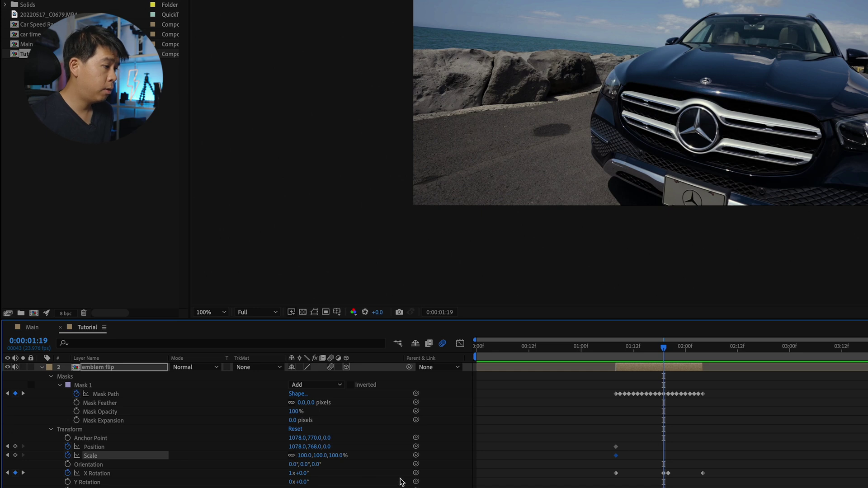
# - Keyframe the emblem's Scale up at 1:19 and back to 100% at 2:04
pyautogui.moveTo(304, 457); pyautogui.dragTo(325, 456)
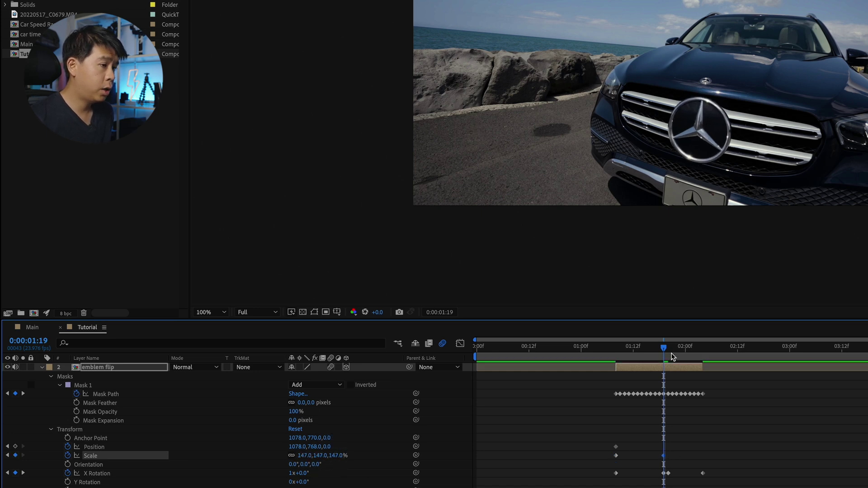
pyautogui.moveTo(667, 354); pyautogui.dragTo(703, 349)
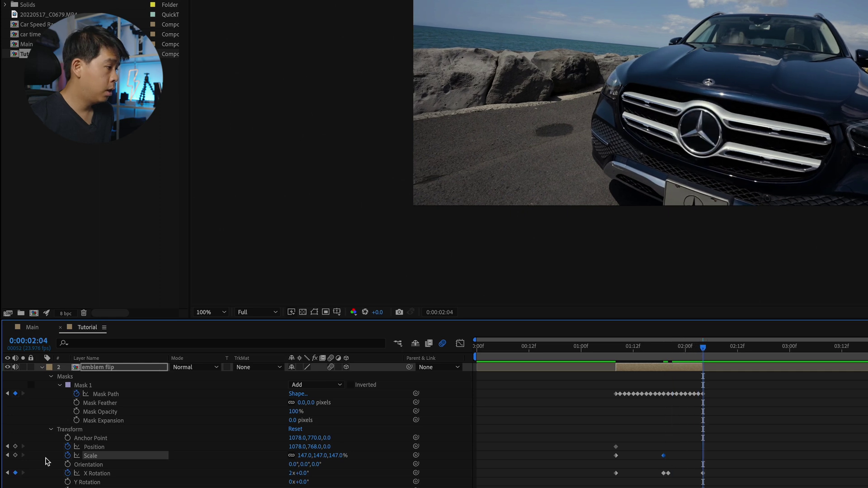
pyautogui.click(16, 456)
pyautogui.click(304, 456)
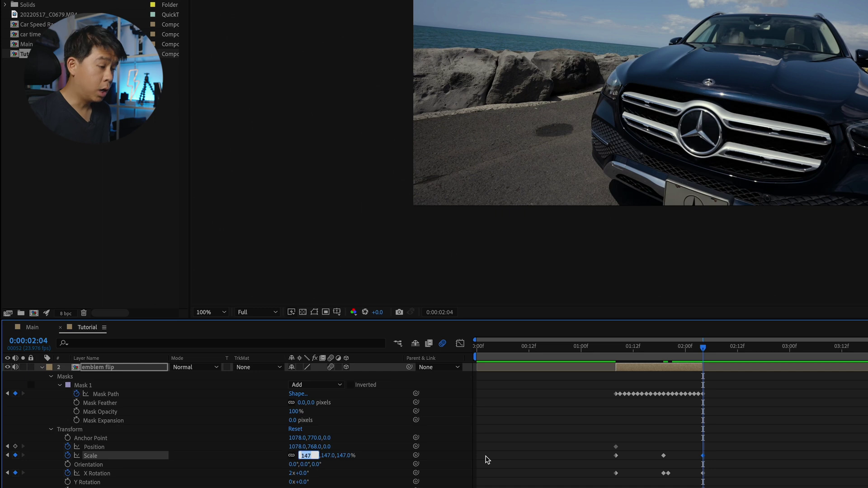
pyautogui.write('100')
pyautogui.press('Return')
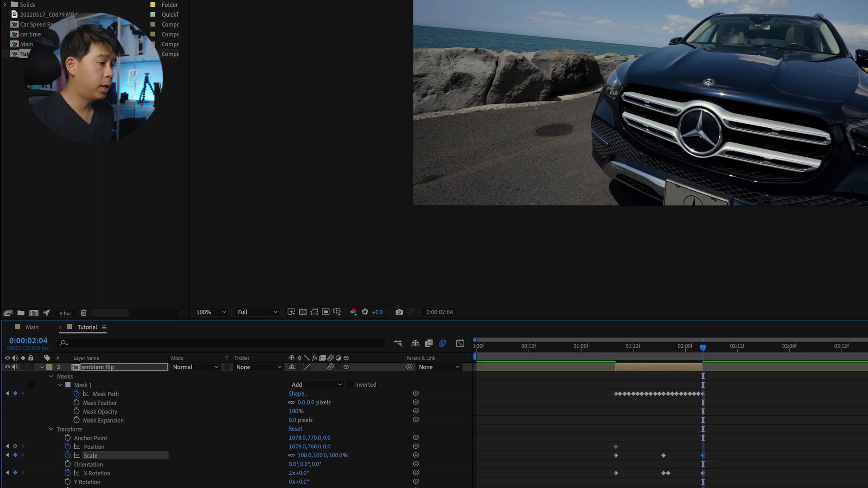
# - Raise the 1:19 Scale to about 161% and nudge Position X to 1107
pyautogui.moveTo(653, 358)
pyautogui.mouseDown()
pyautogui.moveTo(673, 358)
pyautogui.moveTo(663, 359)
pyautogui.mouseUp()
pyautogui.click(663, 456)
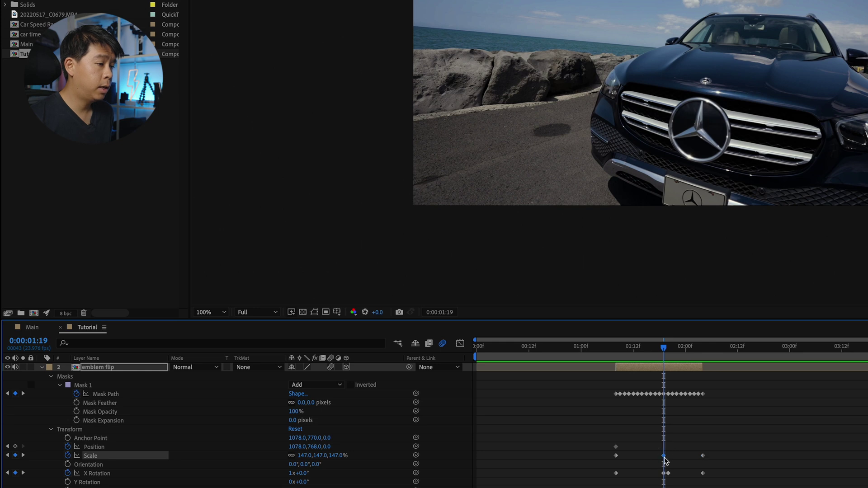
pyautogui.moveTo(304, 456); pyautogui.dragTo(309, 456)
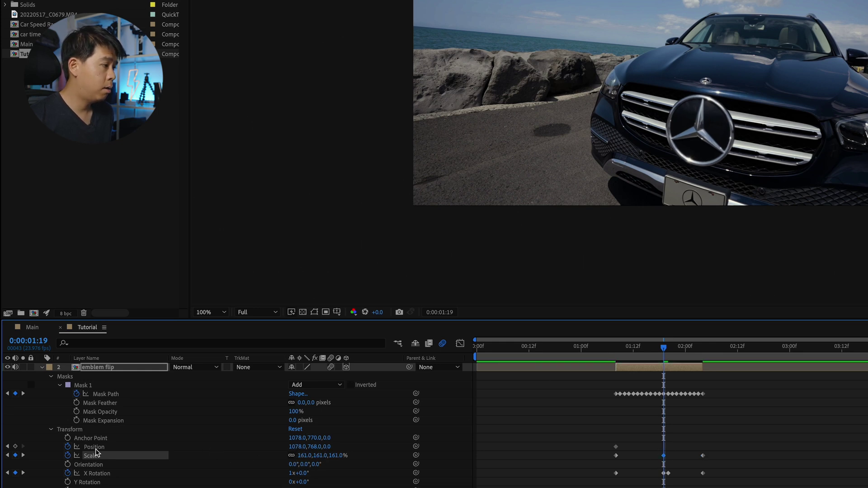
pyautogui.moveTo(296, 446); pyautogui.dragTo(311, 444)
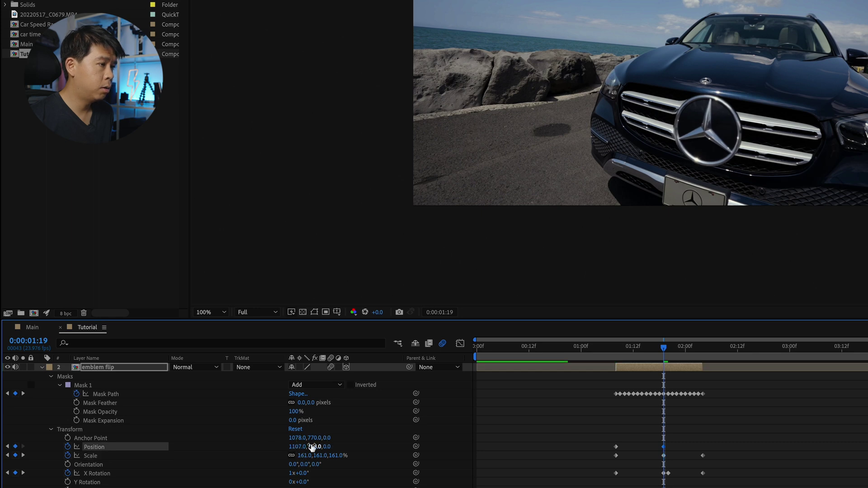
pyautogui.moveTo(665, 349); pyautogui.dragTo(617, 451)
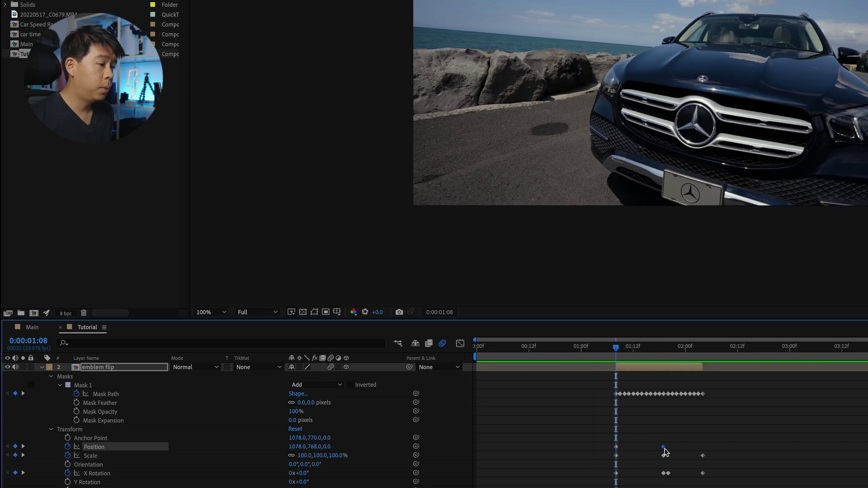
pyautogui.click(664, 348)
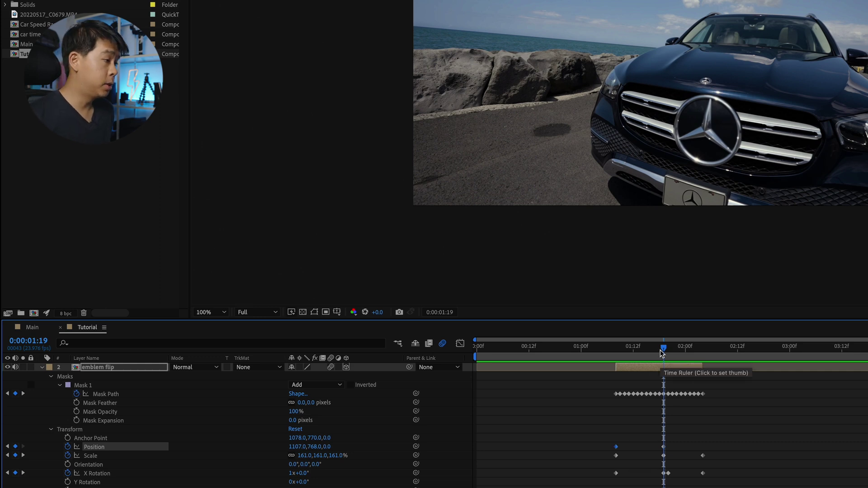
# - Preview the flip from 1:01, then marquee-select the Position, Scale and X Rotation keyframes
pyautogui.moveTo(669, 358); pyautogui.dragTo(703, 348)
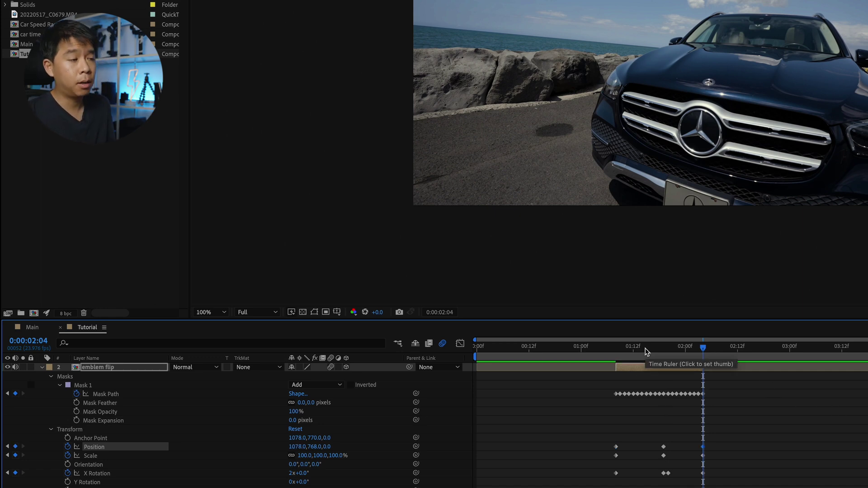
pyautogui.moveTo(646, 352); pyautogui.dragTo(585, 350)
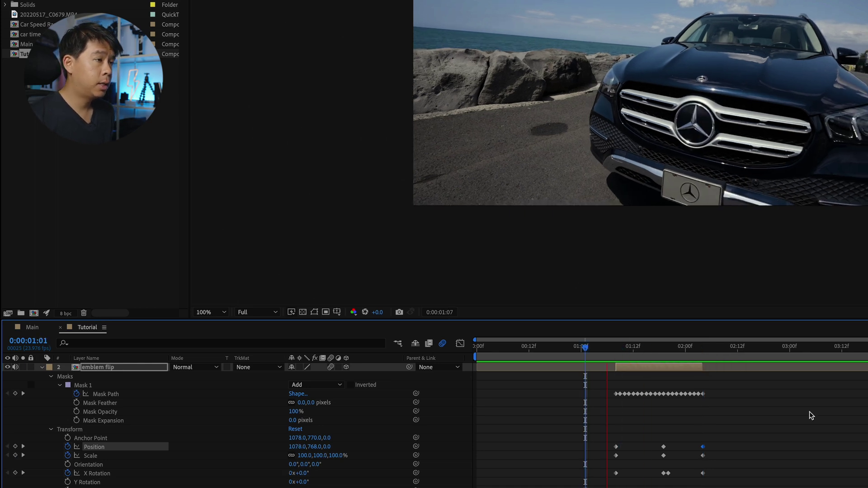
pyautogui.press('space')
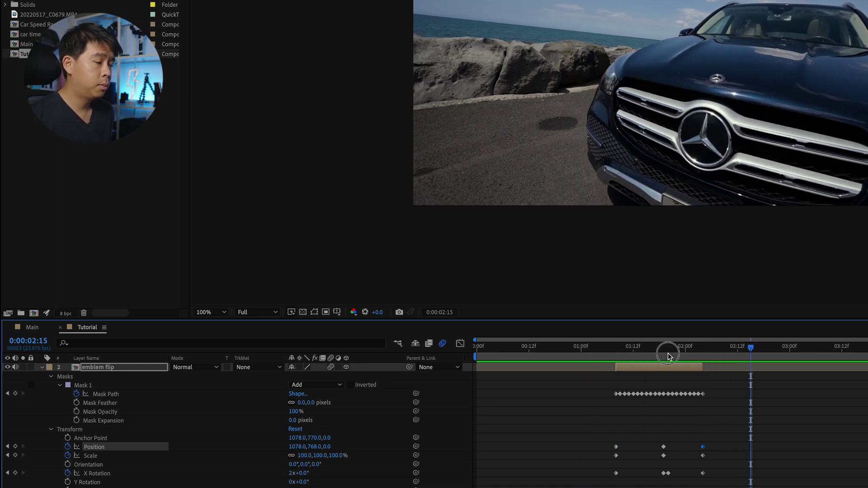
pyautogui.press('space')
pyautogui.press('space')
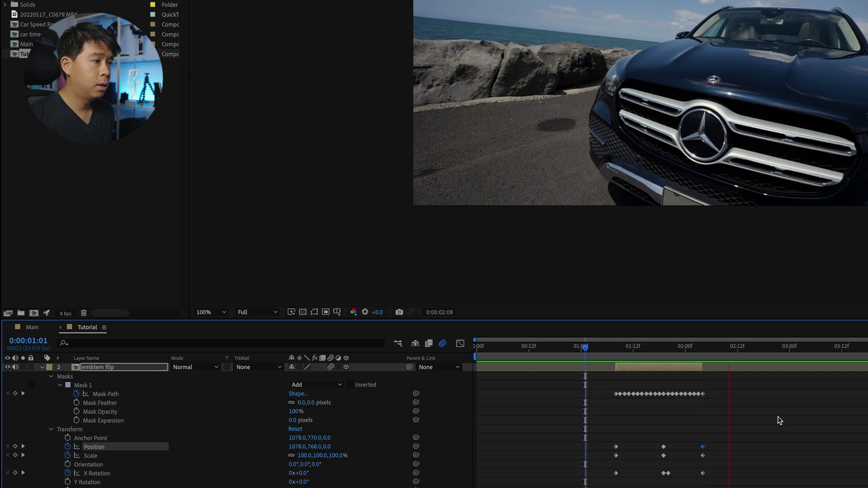
pyautogui.moveTo(589, 437); pyautogui.dragTo(752, 487)
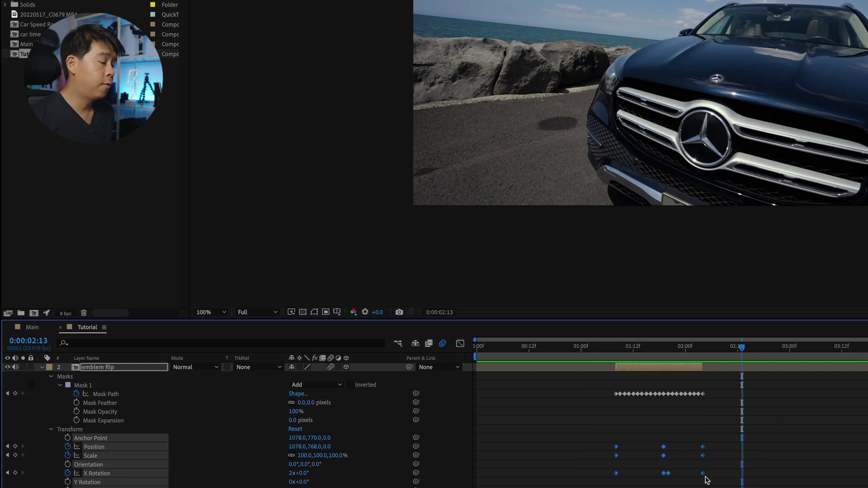
pyautogui.moveTo(572, 423); pyautogui.dragTo(719, 484)
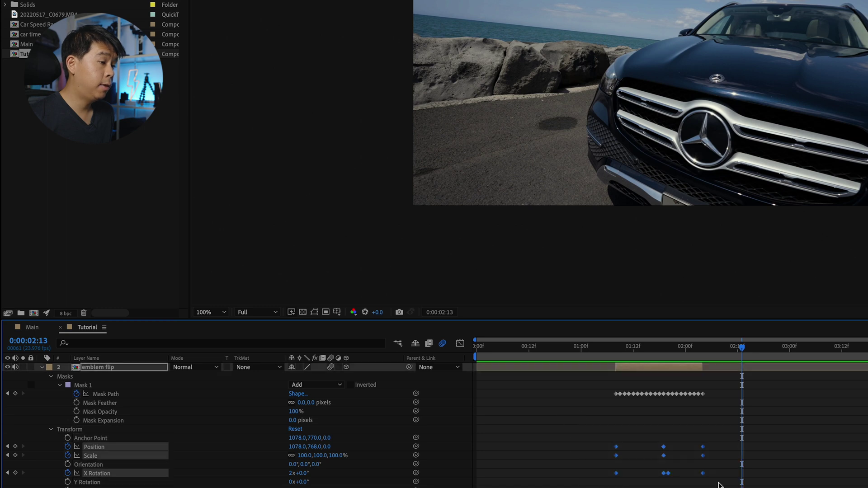
# - Apply Easy Ease to all selected emblem keyframes and preview from the layer start
pyautogui.rightClick(705, 475)
pyautogui.moveTo(766, 487)
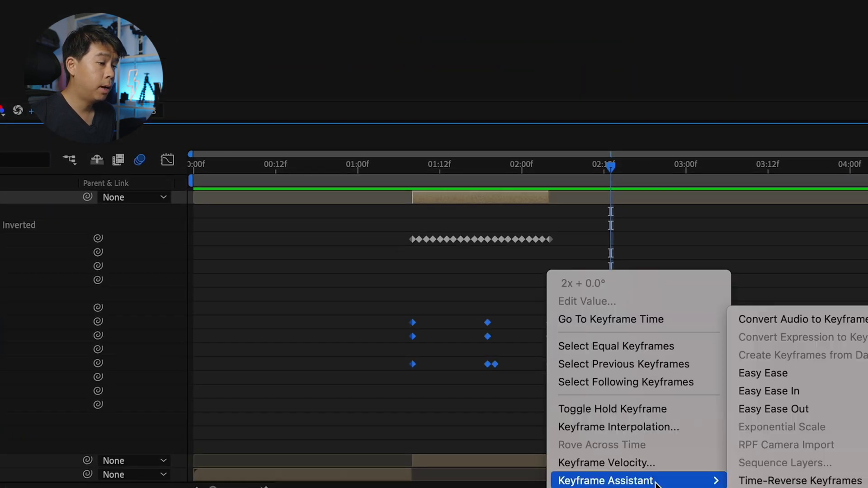
pyautogui.click(776, 374)
pyautogui.press('i')
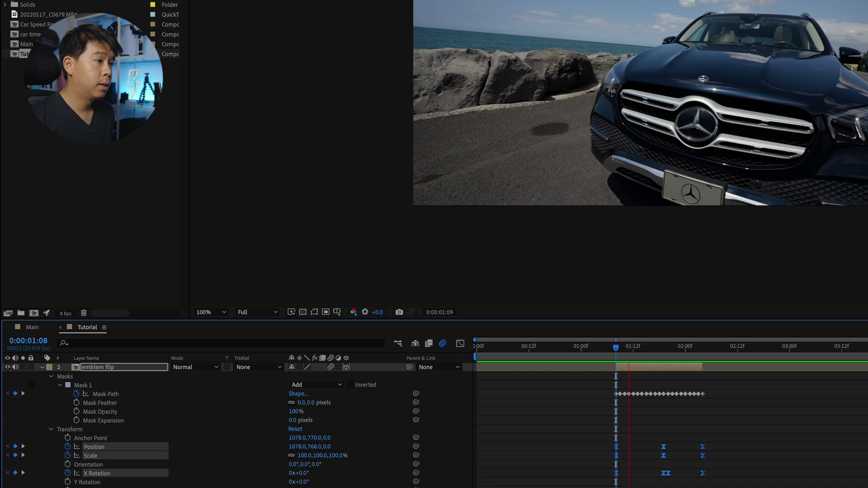
pyautogui.press('space')
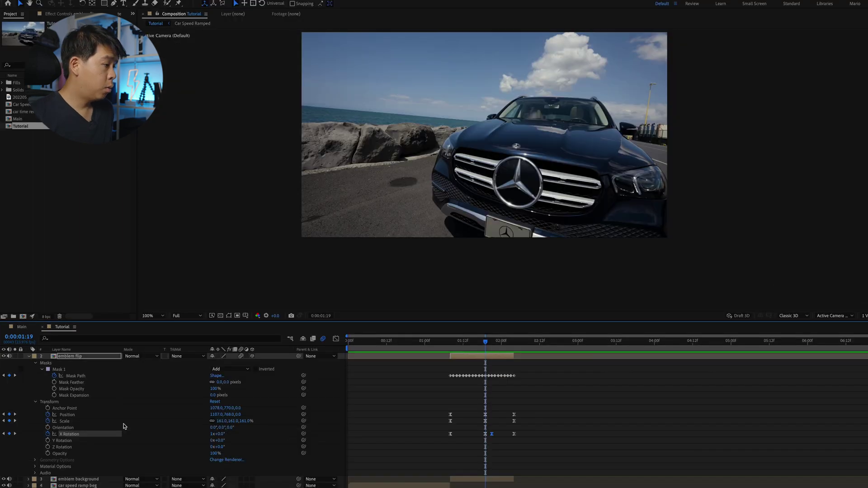
# - Select the 1:19 Scale keyframe and scrub to 0:00:01:14 in the flip
pyautogui.click(486, 422)
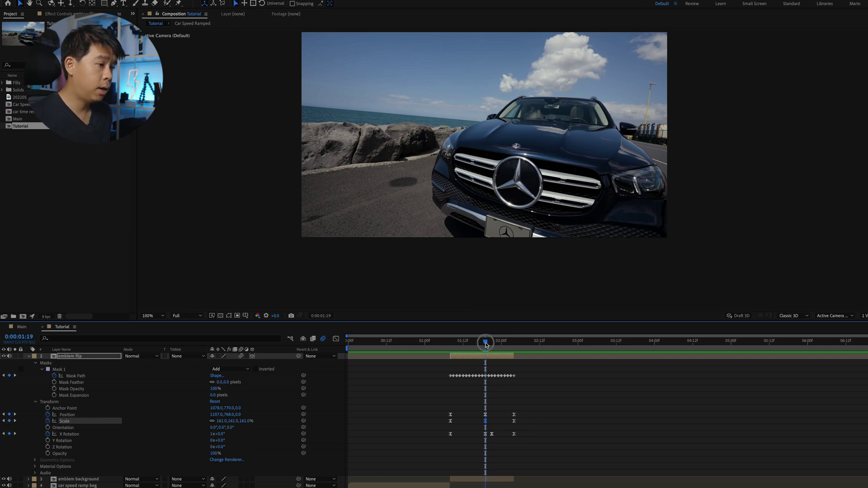
pyautogui.moveTo(486, 345); pyautogui.dragTo(457, 343)
pyautogui.moveTo(540, 343); pyautogui.dragTo(469, 348)
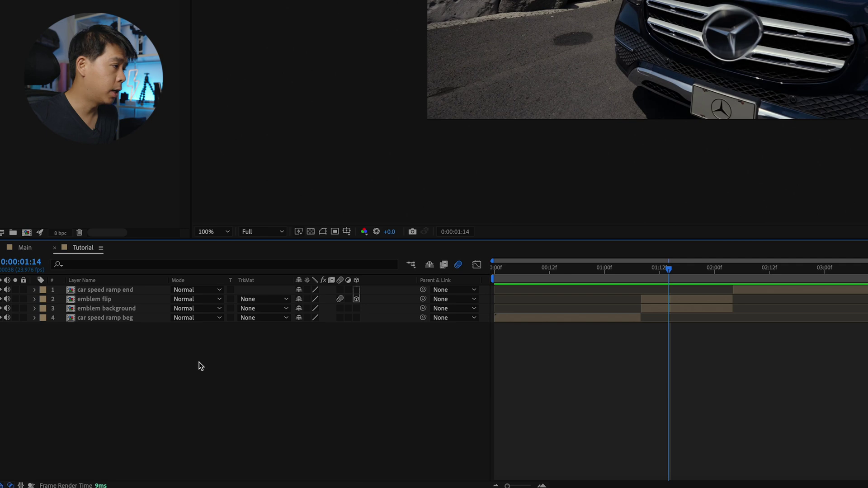
# - Open the timeline's context menu to add a new layer
pyautogui.rightClick(191, 362)
# - Create a new solid layer, apply the Saber effect, and scrub to see the light
pyautogui.click(215, 355)
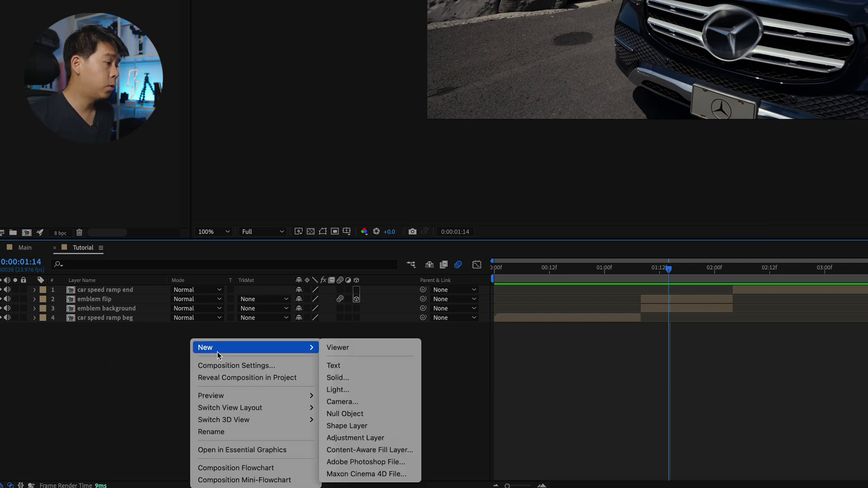
pyautogui.click(370, 379)
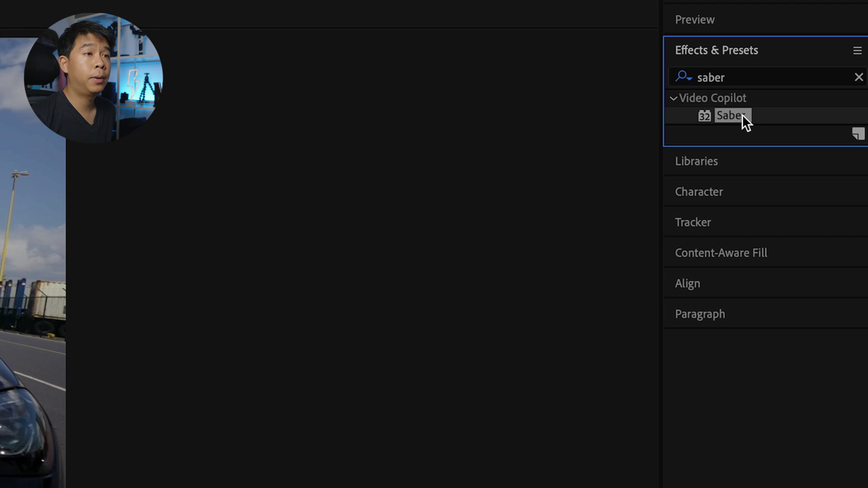
pyautogui.doubleClick(742, 114)
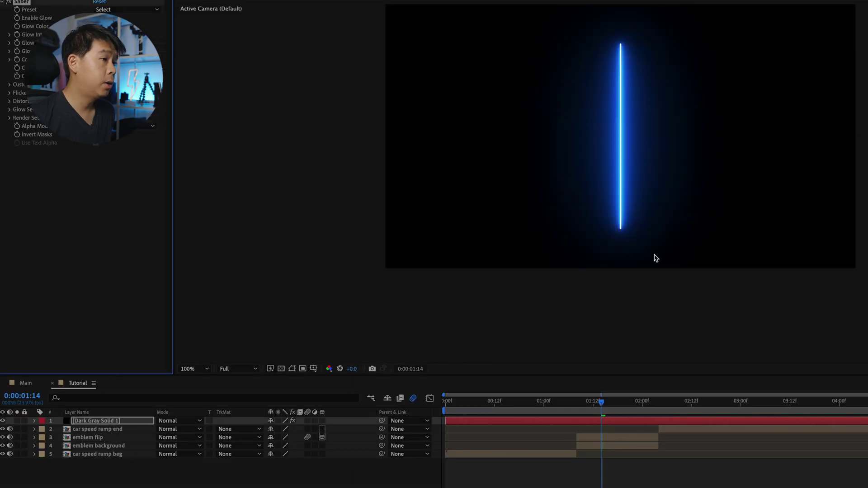
pyautogui.moveTo(601, 403); pyautogui.dragTo(704, 402)
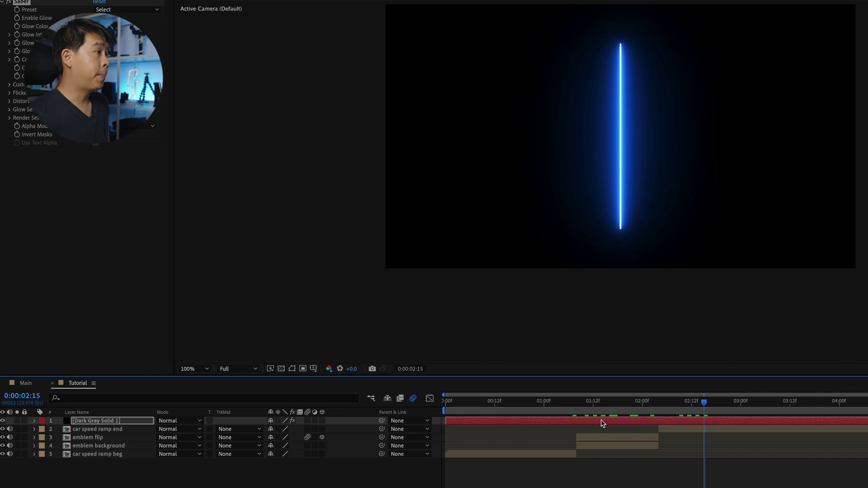
pyautogui.click(637, 424)
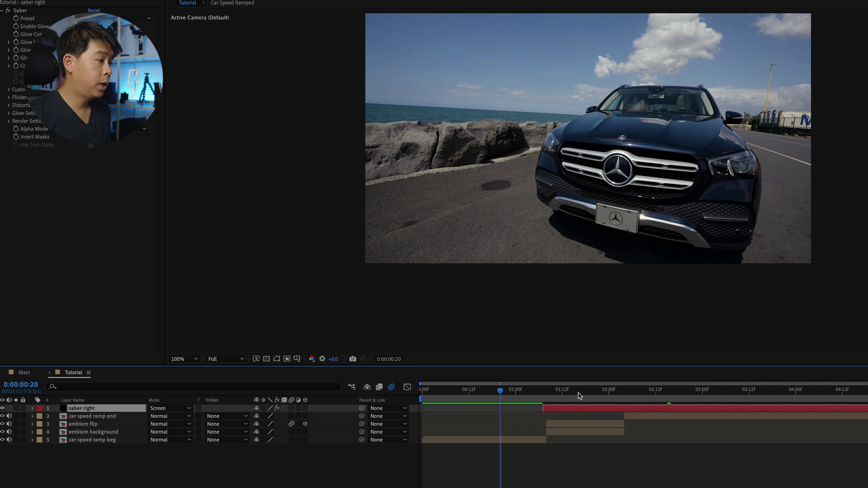
# - Preview the saber right light around 1:06 and reveal its Position
pyautogui.click(543, 397)
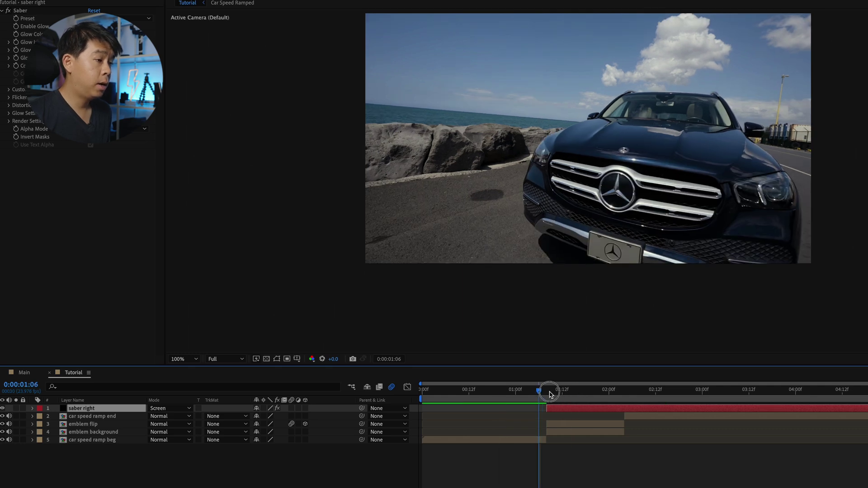
pyautogui.moveTo(550, 393)
pyautogui.mouseDown()
pyautogui.moveTo(577, 393)
pyautogui.moveTo(544, 393)
pyautogui.moveTo(559, 400)
pyautogui.moveTo(549, 401)
pyautogui.mouseUp()
pyautogui.press('space')
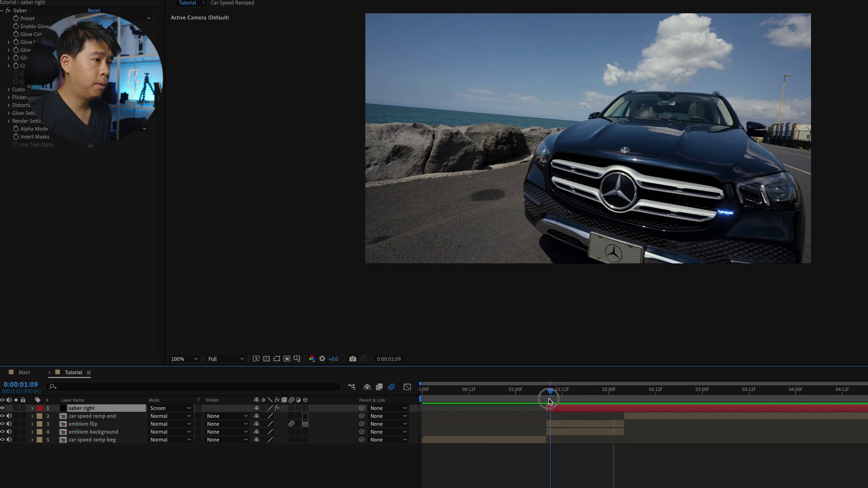
pyautogui.press('p')
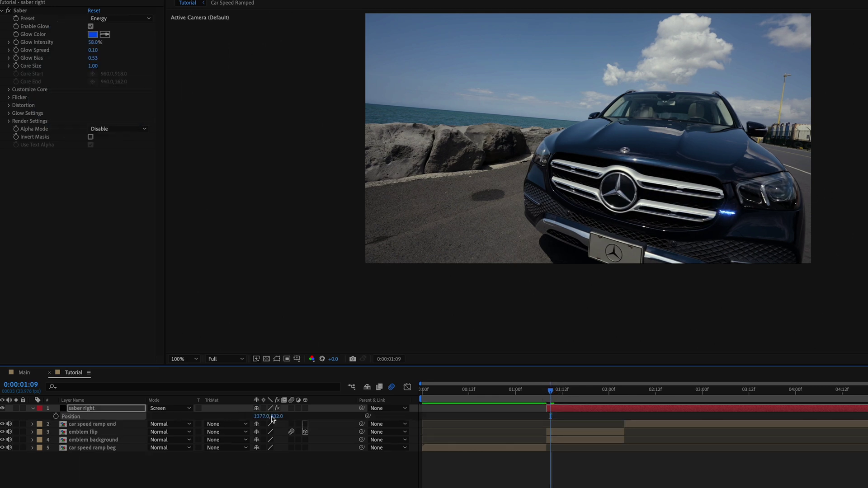
pyautogui.press('space')
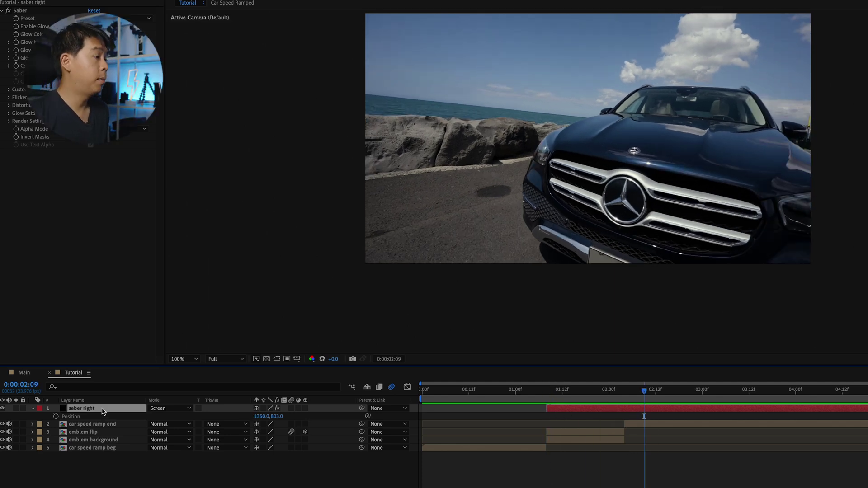
# - Duplicate saber right and rename the copy 'saber left'
pyautogui.hotkey('ctrl', 'd')
pyautogui.press('Return')
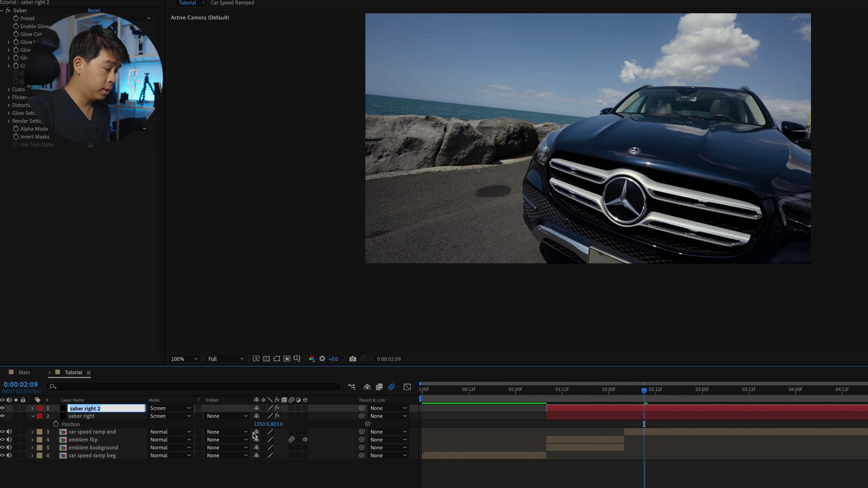
pyautogui.write('saber left')
pyautogui.press('Return')
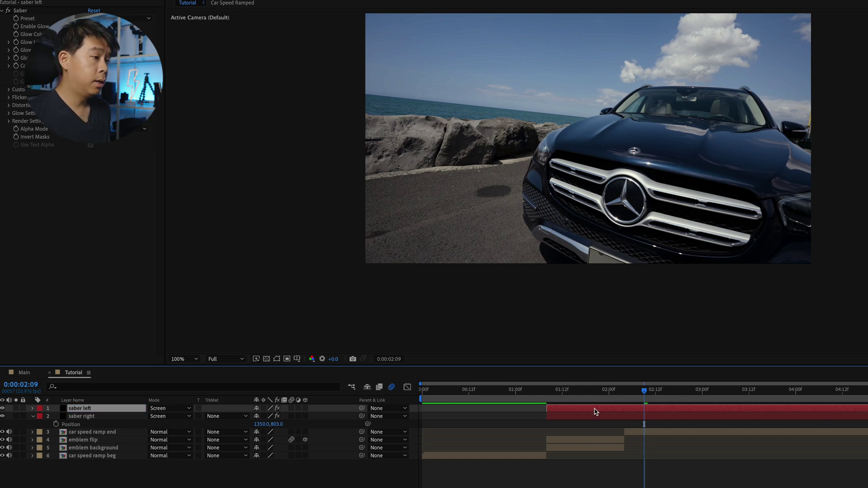
# - Mirror saber left vertically, rotate it to about -76°, and move it onto the grille's left side
pyautogui.moveTo(588, 397); pyautogui.dragTo(555, 396)
pyautogui.hotkey('ctrl', '`')
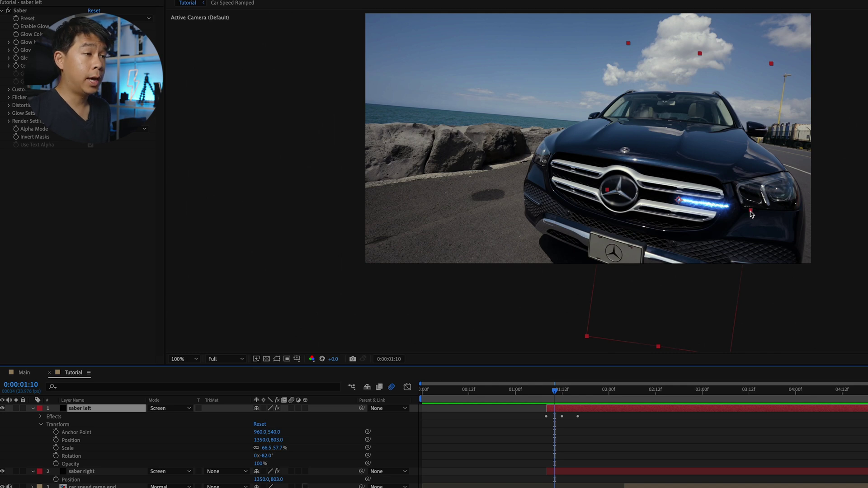
pyautogui.moveTo(751, 213); pyautogui.dragTo(518, 182)
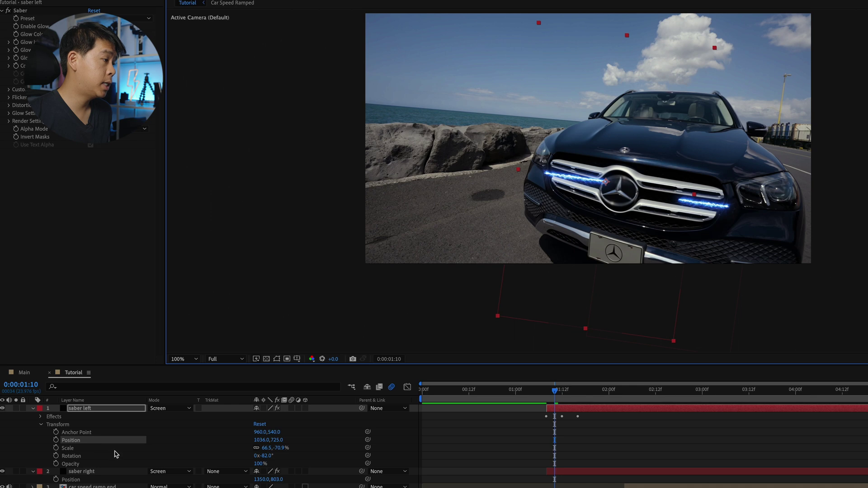
pyautogui.moveTo(269, 458); pyautogui.dragTo(271, 456)
pyautogui.moveTo(582, 177); pyautogui.dragTo(596, 185)
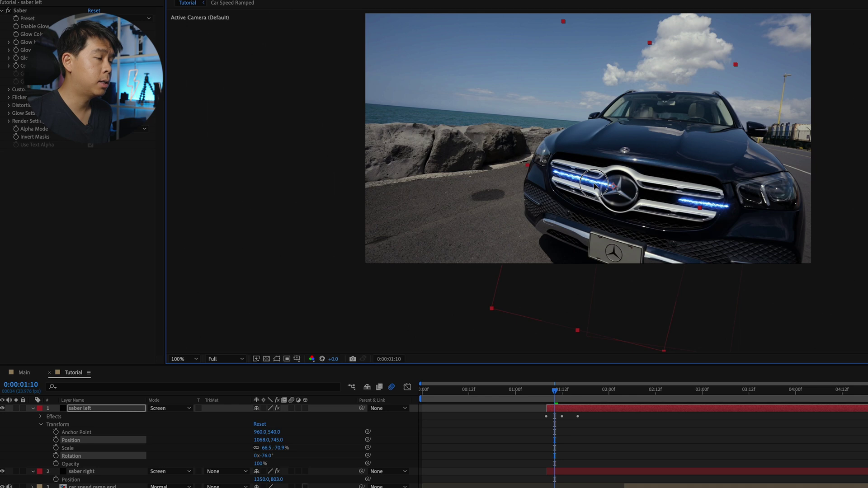
# - Collapse both saber layers' properties and check both lights together
pyautogui.click(33, 408)
pyautogui.click(33, 416)
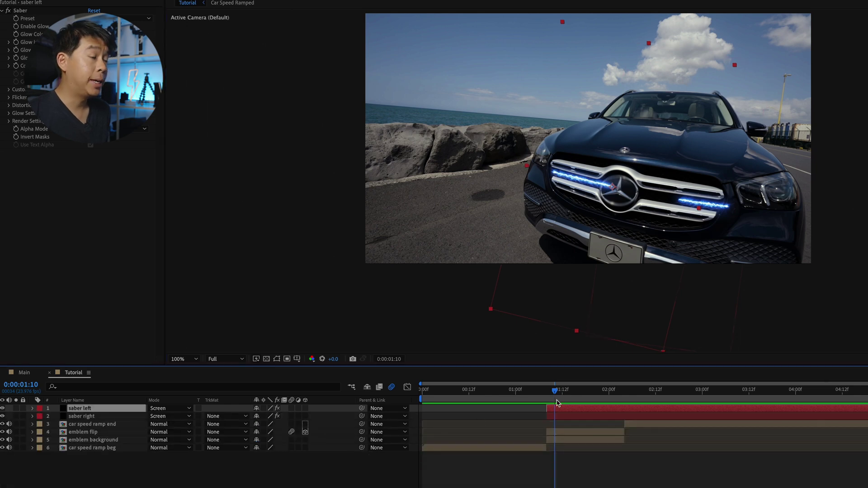
pyautogui.moveTo(567, 390); pyautogui.dragTo(582, 392)
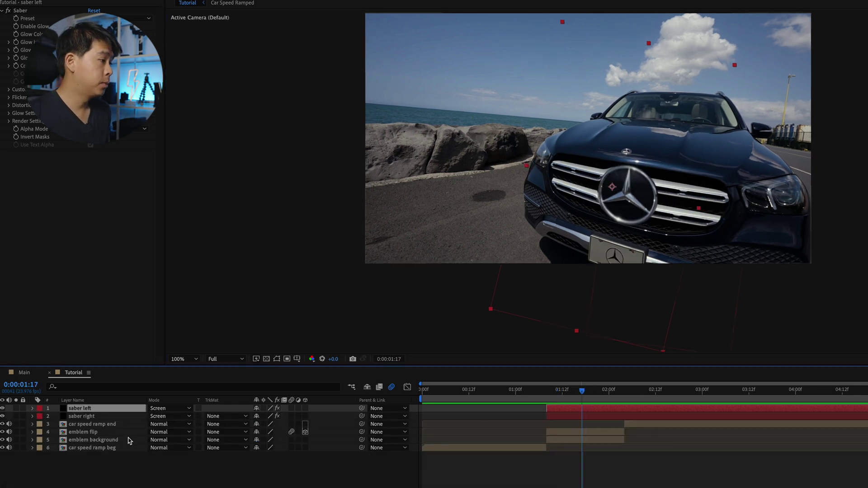
pyautogui.click(101, 433)
# - Drag emblem flip above both saber layers, preview the reveal, and stop at 0:00:02:02
pyautogui.moveTo(83, 435); pyautogui.dragTo(85, 411)
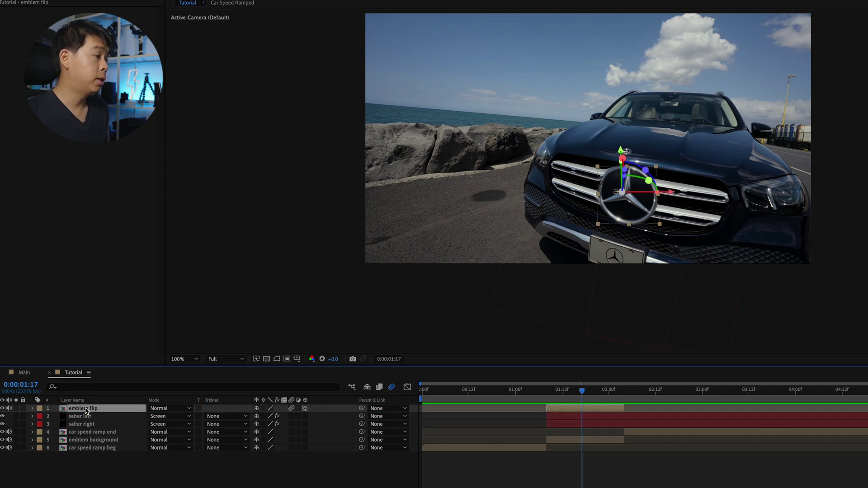
pyautogui.click(516, 392)
pyautogui.press('space')
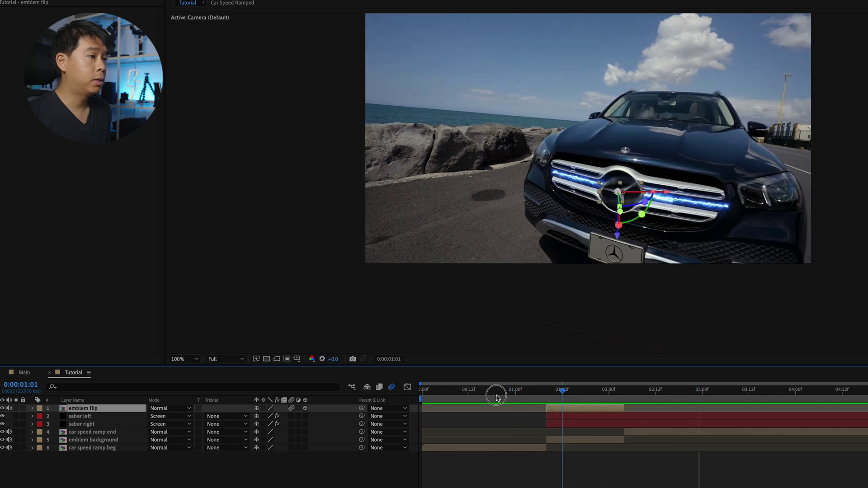
pyautogui.press('space')
pyautogui.press('space')
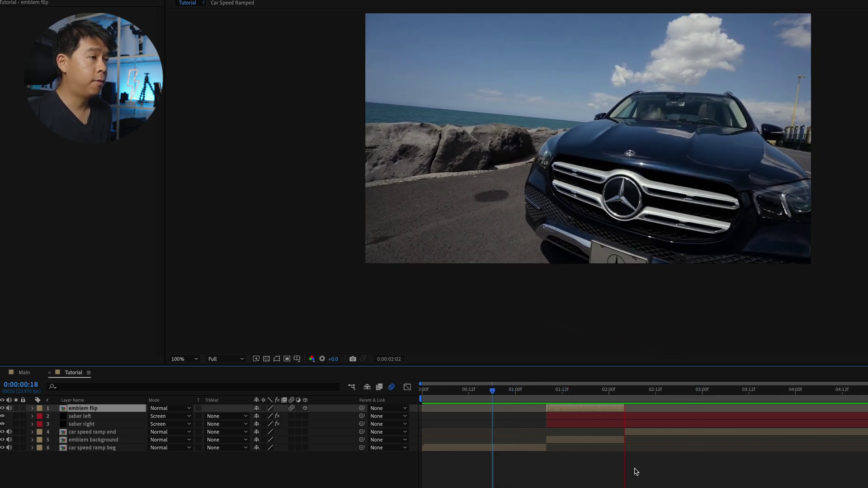
pyautogui.press('space')
pyautogui.click(618, 392)
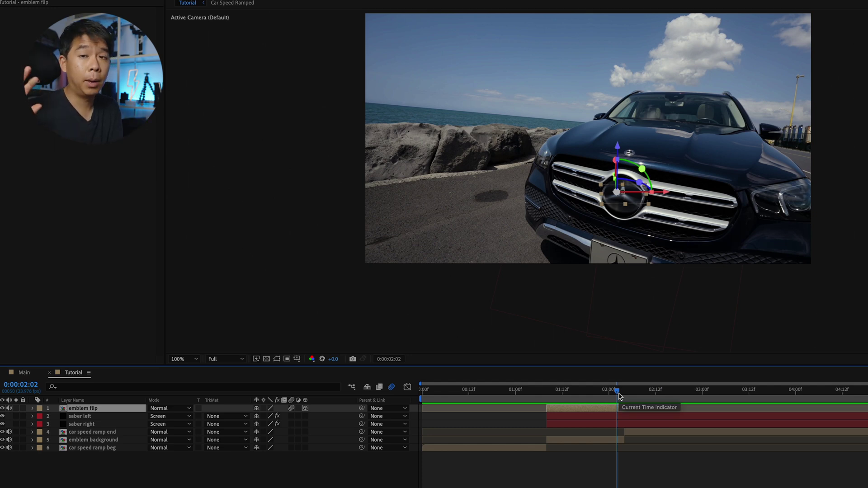
# - Add an adjustment layer at 2:02, split it at 2:07 and delete the tail
pyautogui.rightClick(114, 484)
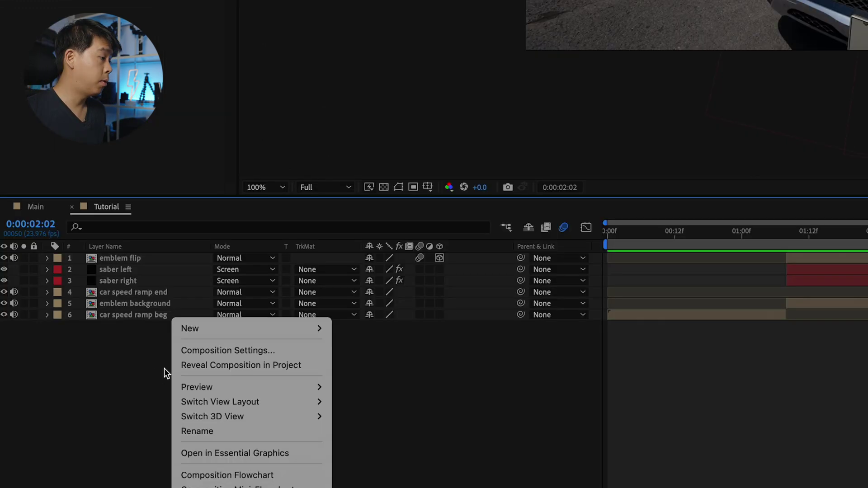
pyautogui.moveTo(160, 454)
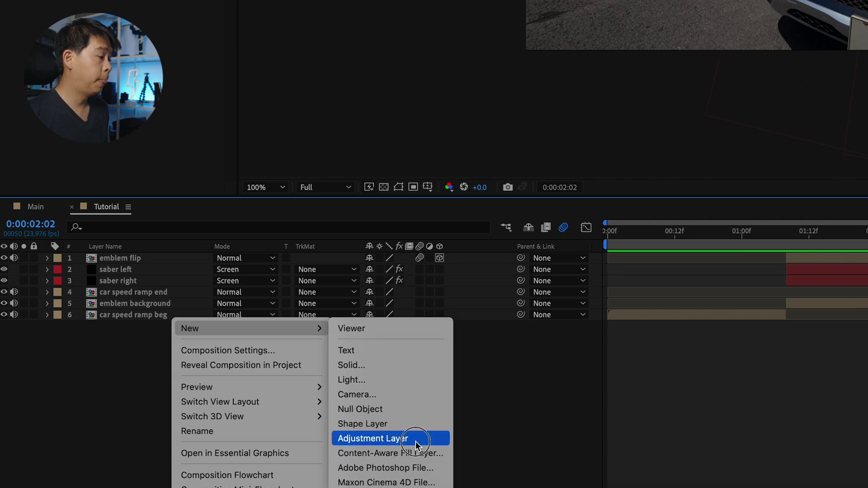
pyautogui.click(410, 438)
pyautogui.click(621, 392)
pyautogui.moveTo(620, 392)
pyautogui.mouseDown()
pyautogui.moveTo(631, 410)
pyautogui.moveTo(615, 392)
pyautogui.mouseUp()
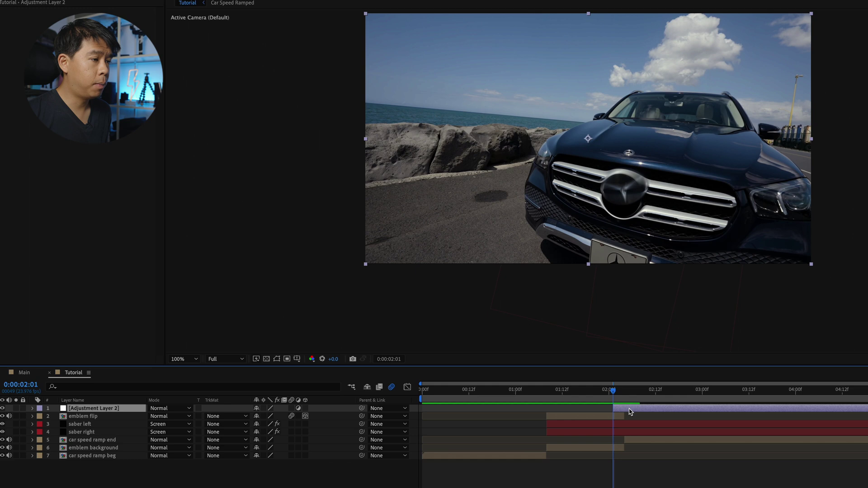
pyautogui.press('pagedown')
pyautogui.press('pagedown')
pyautogui.press('pagedown')
pyautogui.press('pagedown')
pyautogui.press('pagedown')
pyautogui.press('pagedown')
pyautogui.hotkey('ctrl', 'shift', 'd')
pyautogui.press('Delete')
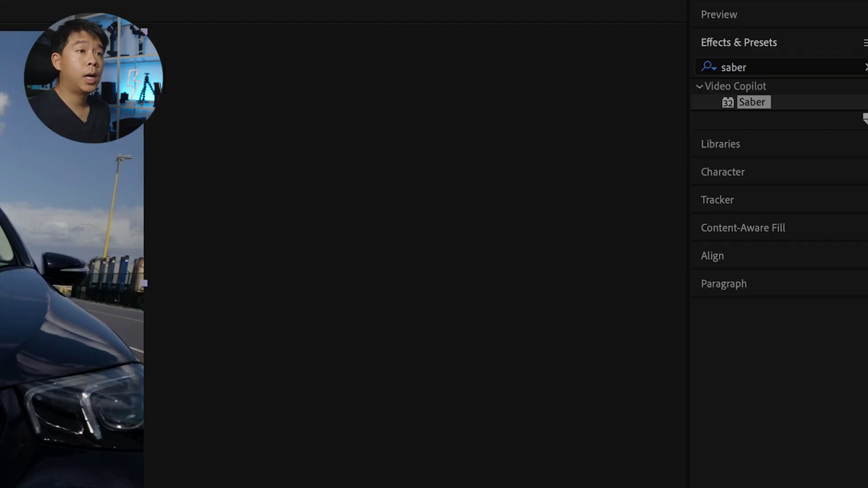
# - Apply the Transform effect with Rotation -1° and preview the shake around 2:00
pyautogui.click(766, 60)
pyautogui.write('tran')
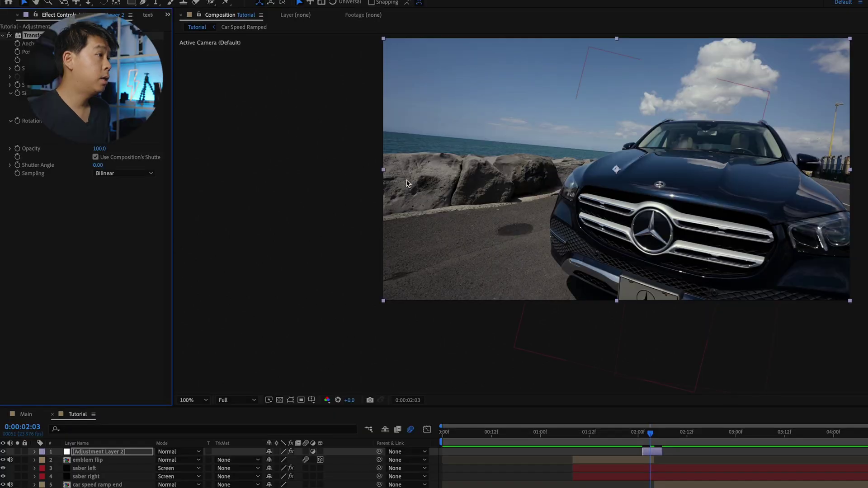
pyautogui.moveTo(646, 438); pyautogui.dragTo(642, 435)
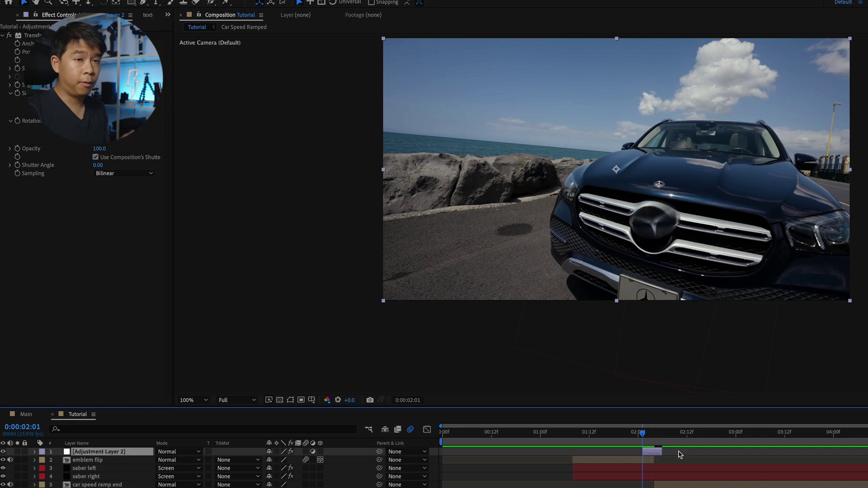
pyautogui.moveTo(642, 435); pyautogui.dragTo(655, 435)
pyautogui.click(110, 121)
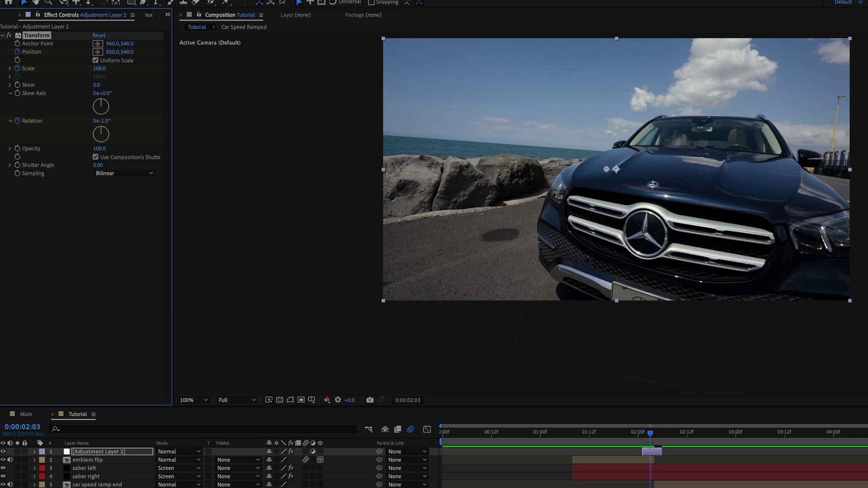
pyautogui.write('-1')
pyautogui.click(647, 435)
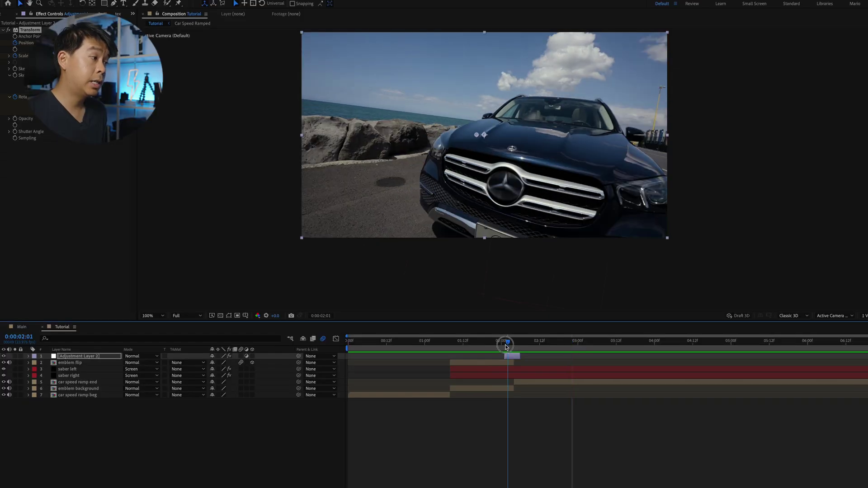
pyautogui.moveTo(506, 346); pyautogui.dragTo(507, 345)
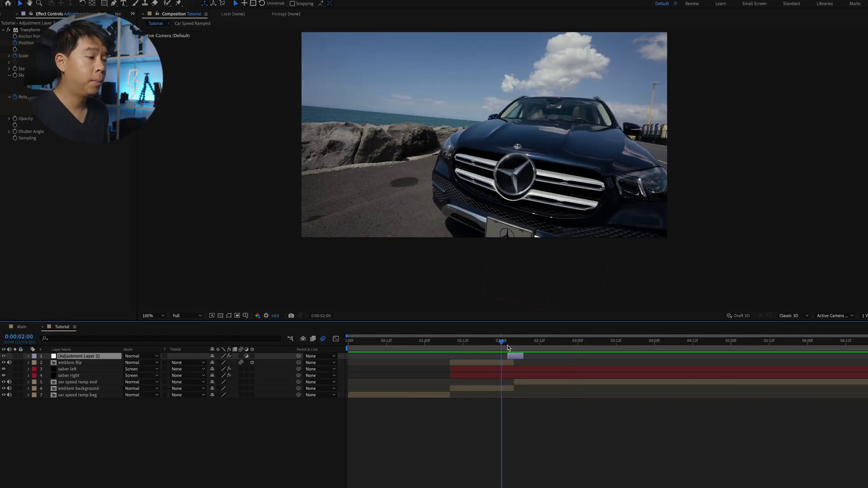
pyautogui.press('space')
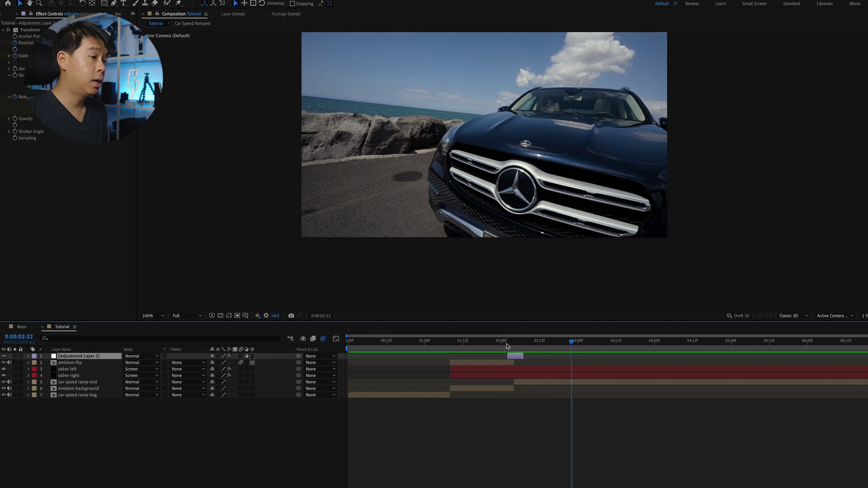